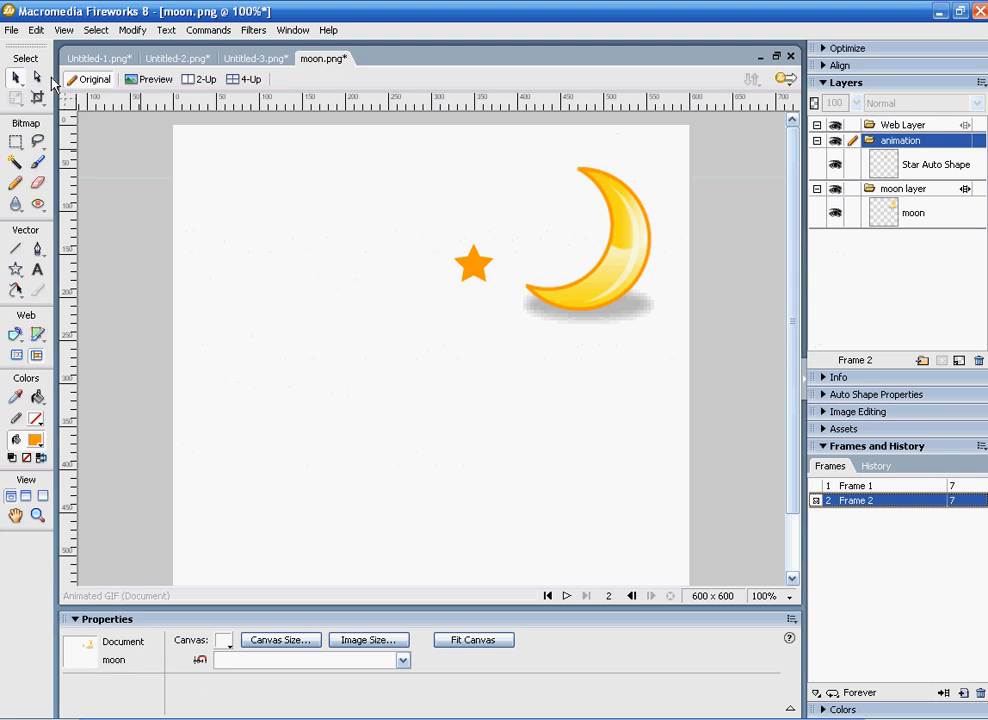
# Step: Close the current moon.png without saving its changes and reopen the original moon.png file
pyautogui.click(11, 30)
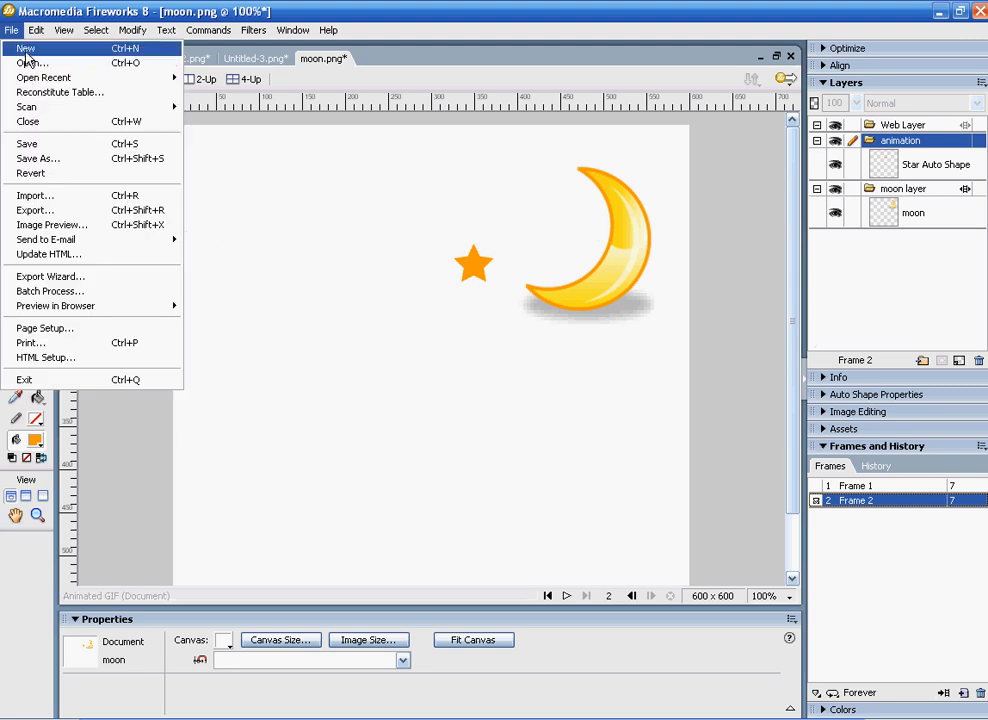
pyautogui.click(58, 119)
pyautogui.click(503, 396)
pyautogui.click(11, 30)
pyautogui.click(28, 63)
pyautogui.doubleClick(288, 304)
pyautogui.click(601, 375)
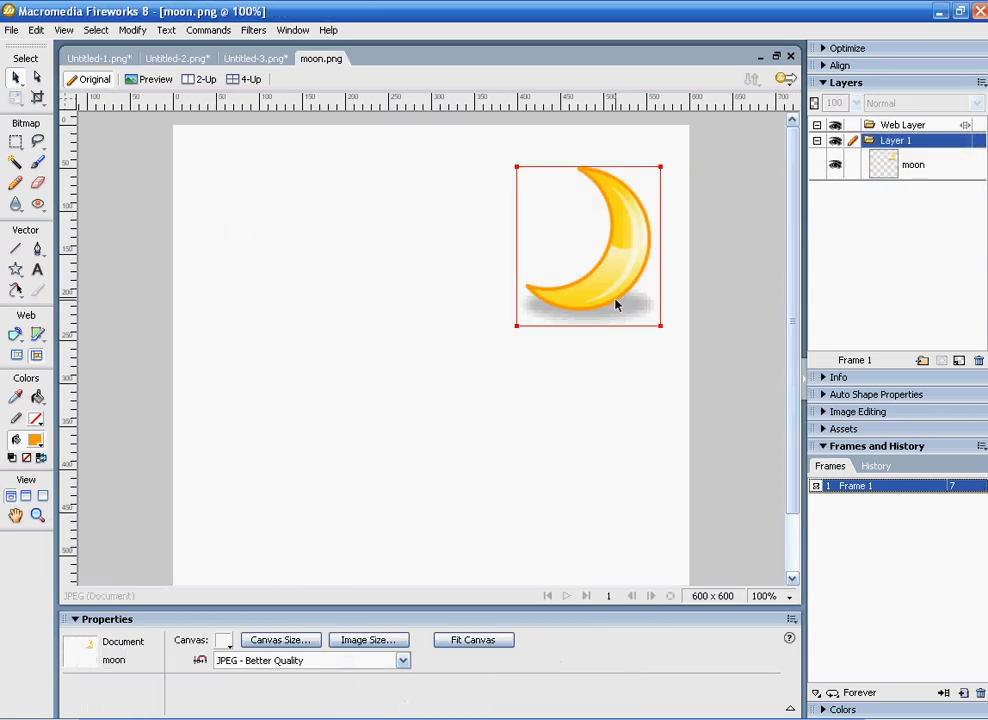
# Step: Move the moon slightly down and to the left on the canvas, then clear the selection
pyautogui.click(545, 302)
pyautogui.moveTo(518, 326); pyautogui.dragTo(481, 364)
pyautogui.click(556, 470)
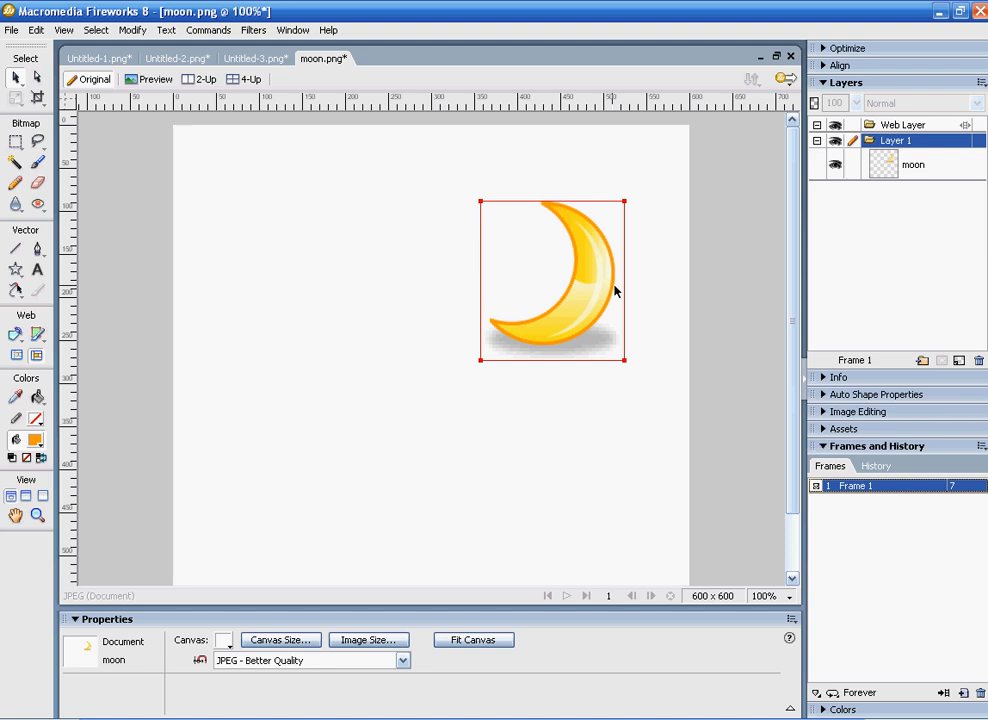
# Step: Rename Layer 1 as "moon" and move the moon picture near the upper centre of the canvas
pyautogui.doubleClick(900, 142)
pyautogui.write('moon')
pyautogui.press('Return')
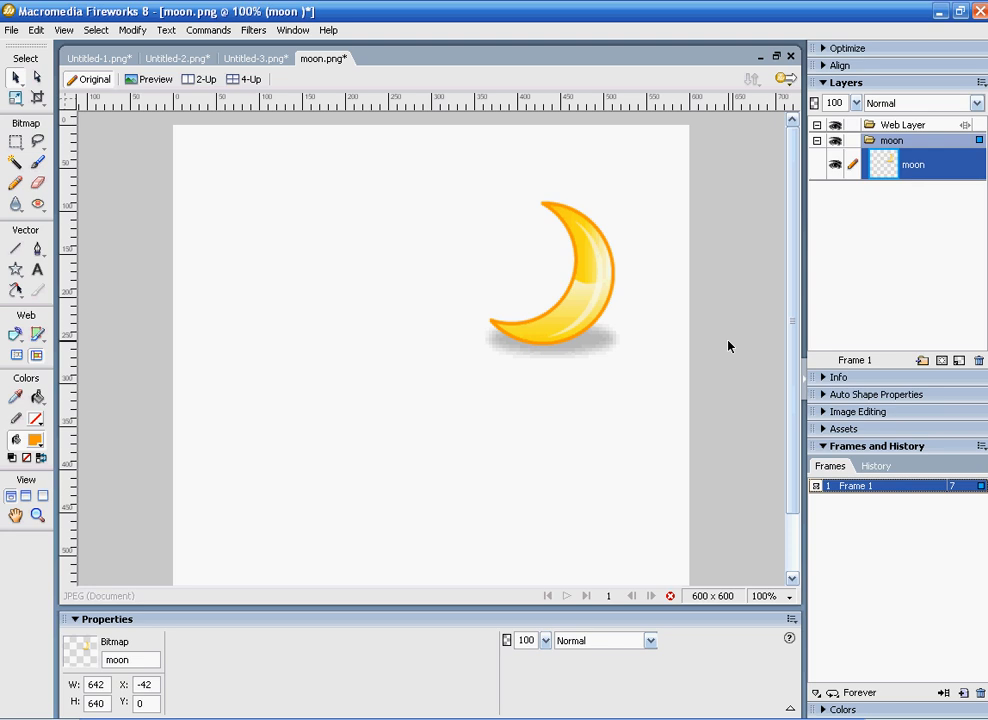
pyautogui.moveTo(586, 289); pyautogui.dragTo(456, 311)
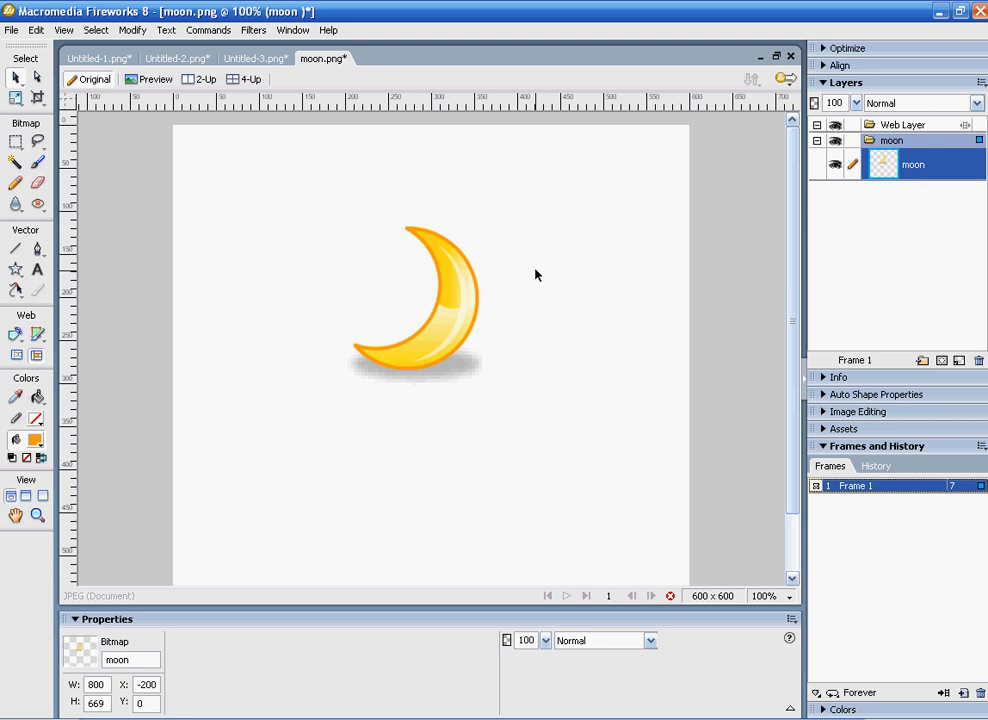
# Step: Add a new layer named "animated star" above the moon layer, not shared across frames
pyautogui.click(922, 361)
pyautogui.click(896, 142)
pyautogui.doubleClick(896, 142)
pyautogui.write('animated star')
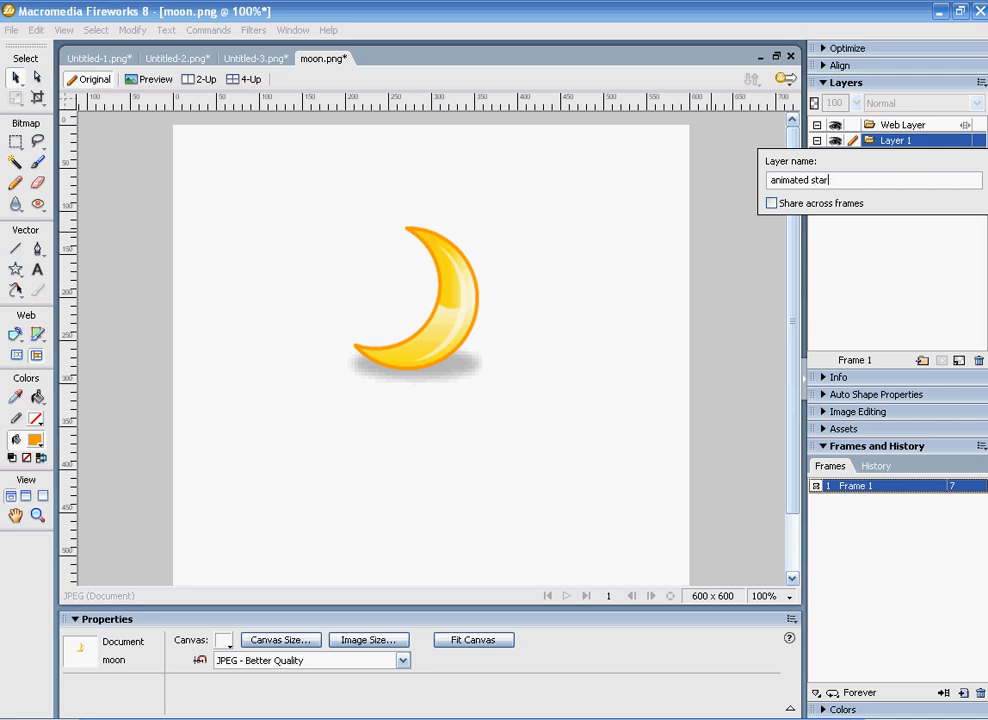
pyautogui.press('Return')
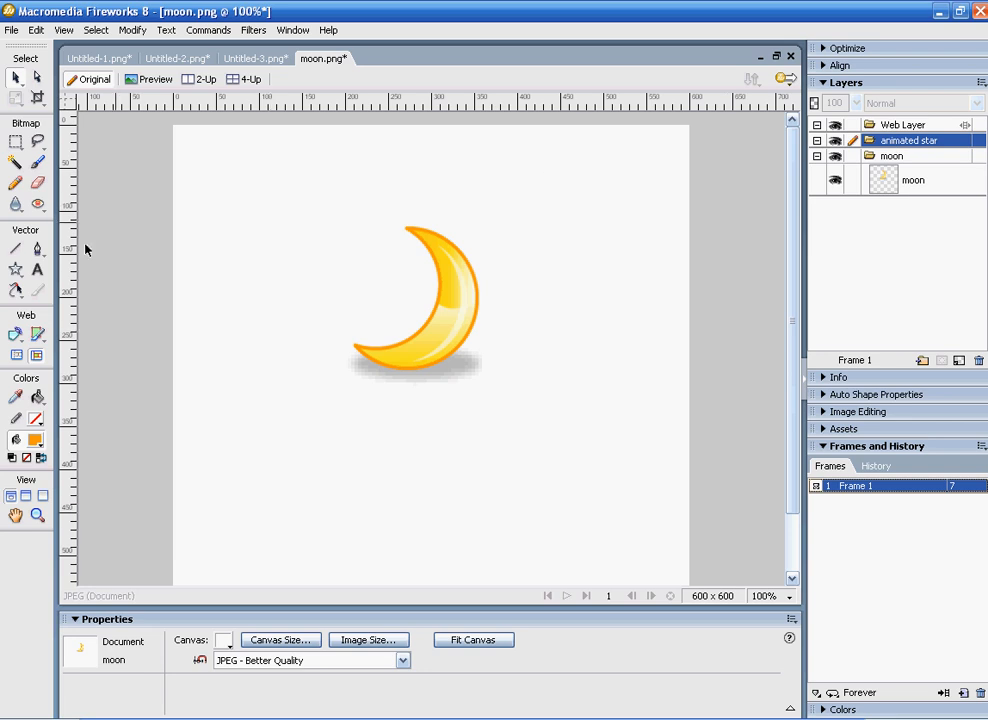
# Step: Sample the orange of the moon's outline and draw a star about 51 x 49 pixels to the left of the moon
pyautogui.click(17, 399)
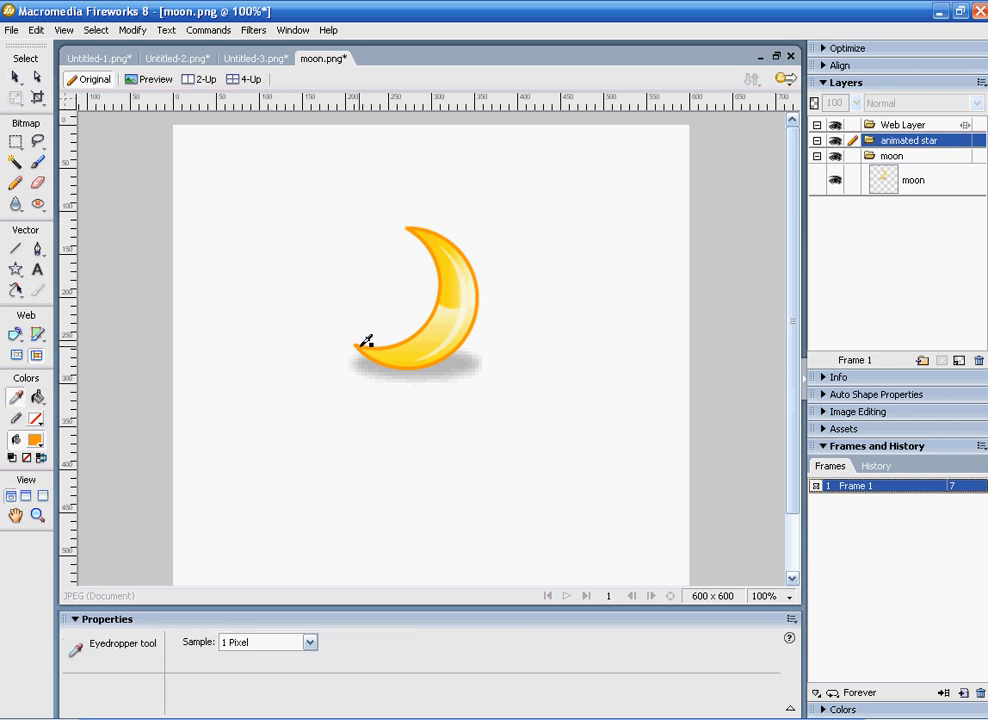
pyautogui.click(398, 345)
pyautogui.click(17, 273)
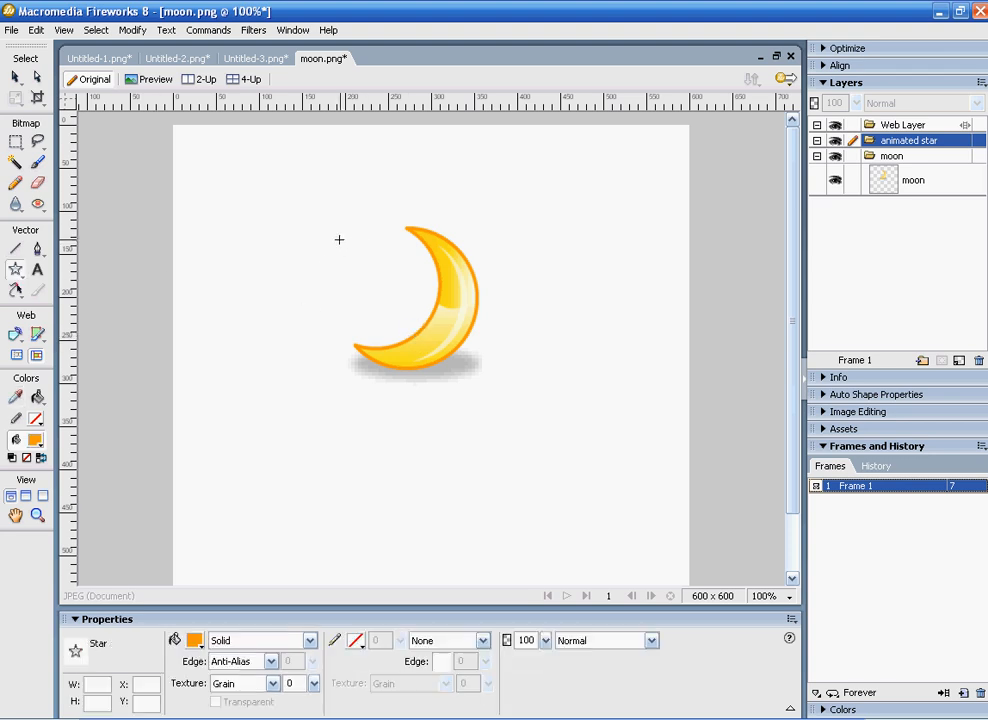
pyautogui.moveTo(326, 238); pyautogui.dragTo(371, 259)
# Step: Duplicate the star by copying and pasting it, and place the copy above the moon's upper tip
pyautogui.click(34, 30)
pyautogui.click(63, 152)
pyautogui.click(34, 30)
pyautogui.click(52, 195)
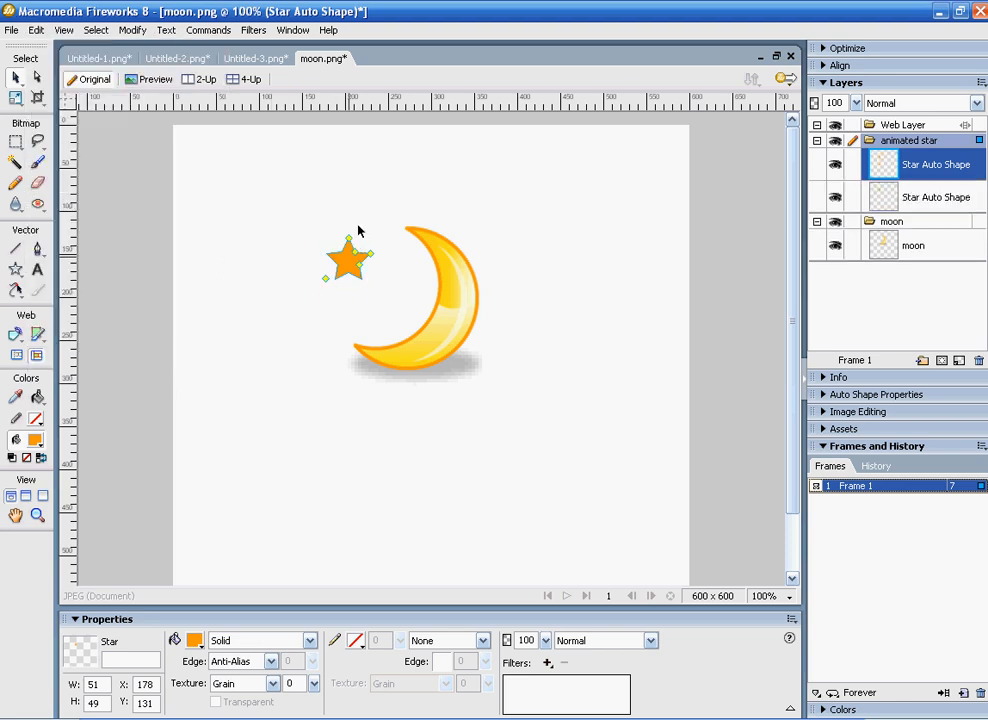
pyautogui.click(267, 278)
pyautogui.moveTo(365, 265); pyautogui.dragTo(422, 185)
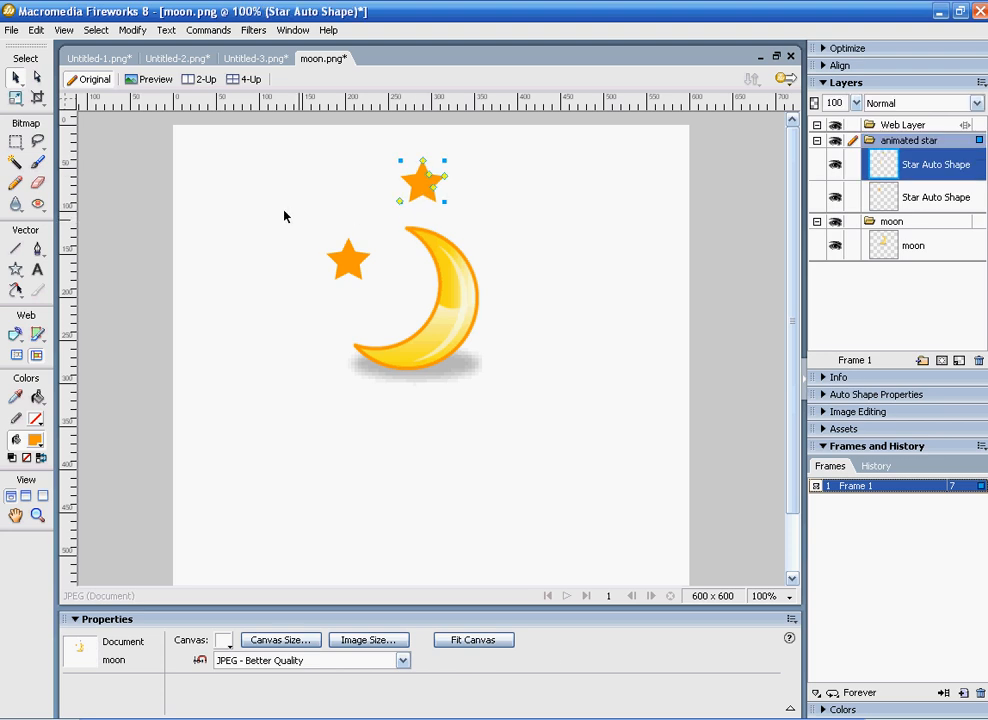
# Step: Paste another copy of the star and place it to the right of the moon, level with the first star
pyautogui.click(36, 30)
pyautogui.click(52, 195)
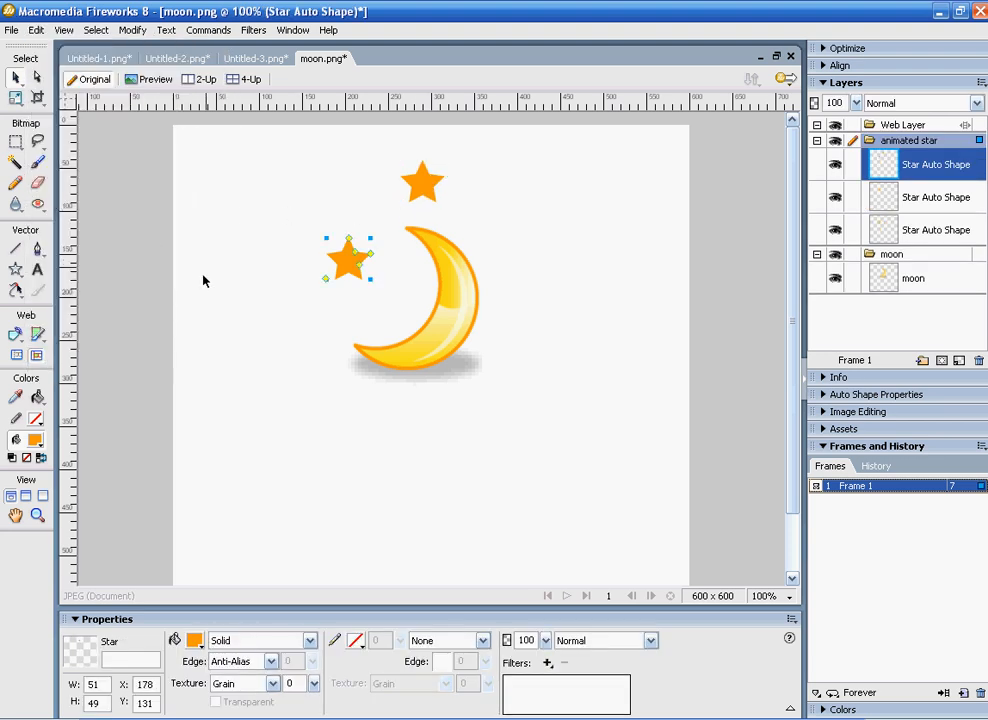
pyautogui.click(280, 322)
pyautogui.moveTo(348, 260); pyautogui.dragTo(518, 259)
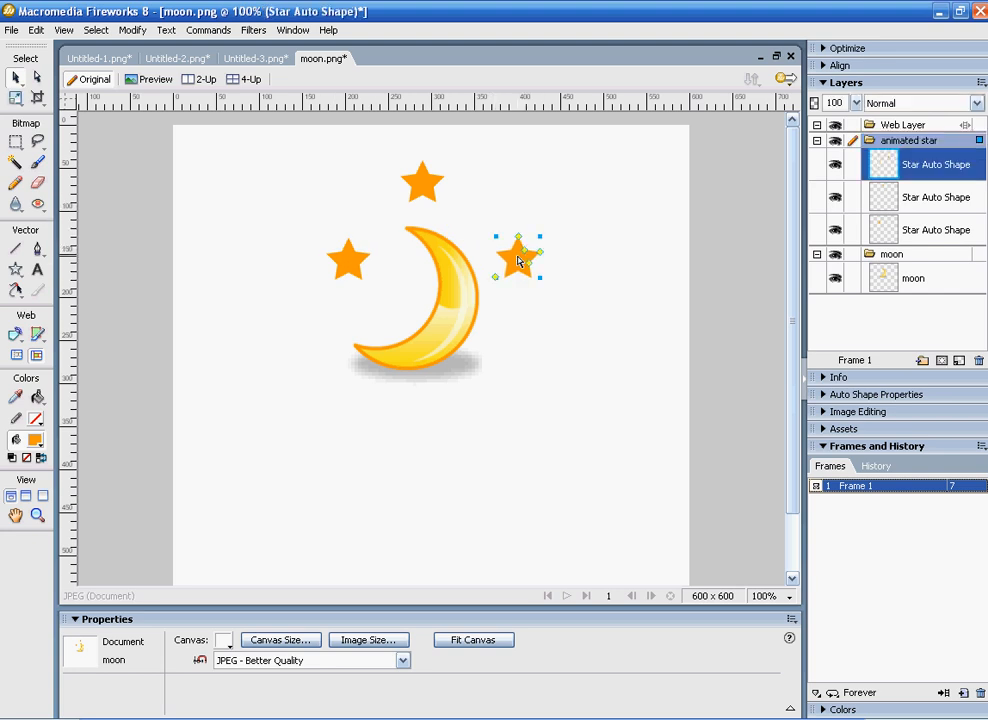
pyautogui.click(620, 393)
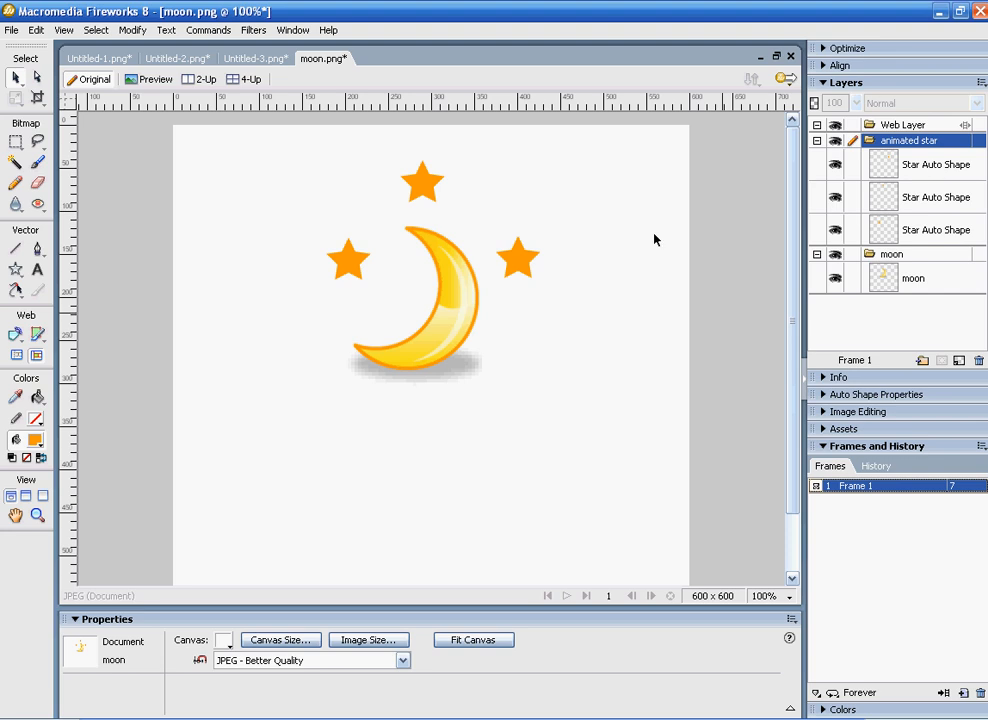
pyautogui.click(518, 258)
pyautogui.keyDown('shift'); pyautogui.click(407, 192); pyautogui.keyUp('shift')
pyautogui.keyDown('shift'); pyautogui.click(350, 260); pyautogui.keyUp('shift')
pyautogui.keyDown('shift'); pyautogui.click(422, 180); pyautogui.keyUp('shift')
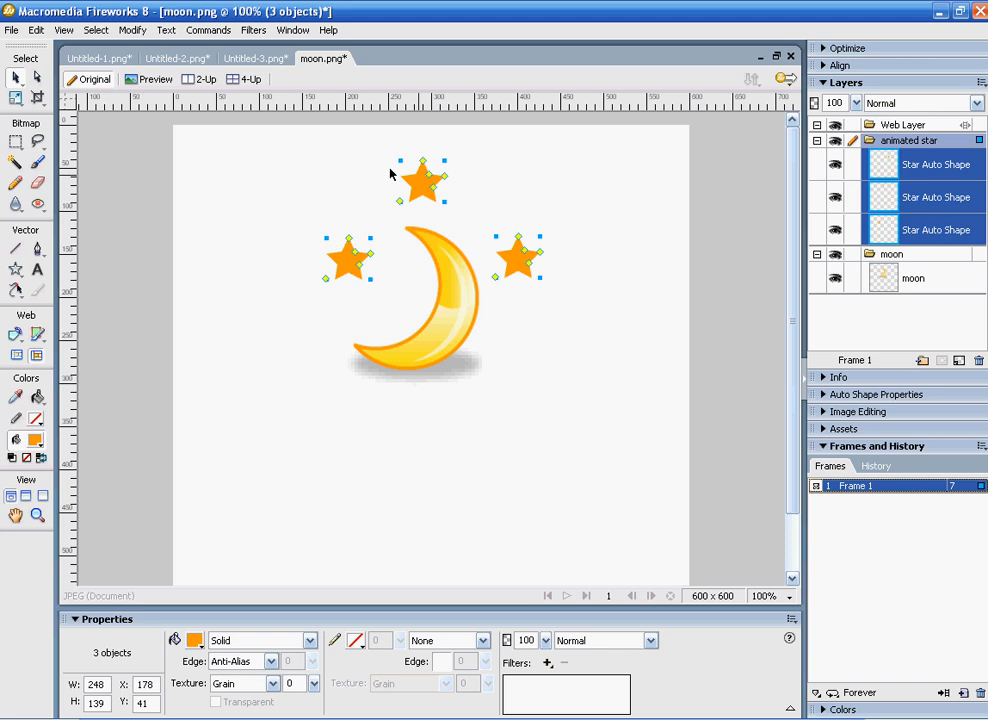
pyautogui.click(294, 31)
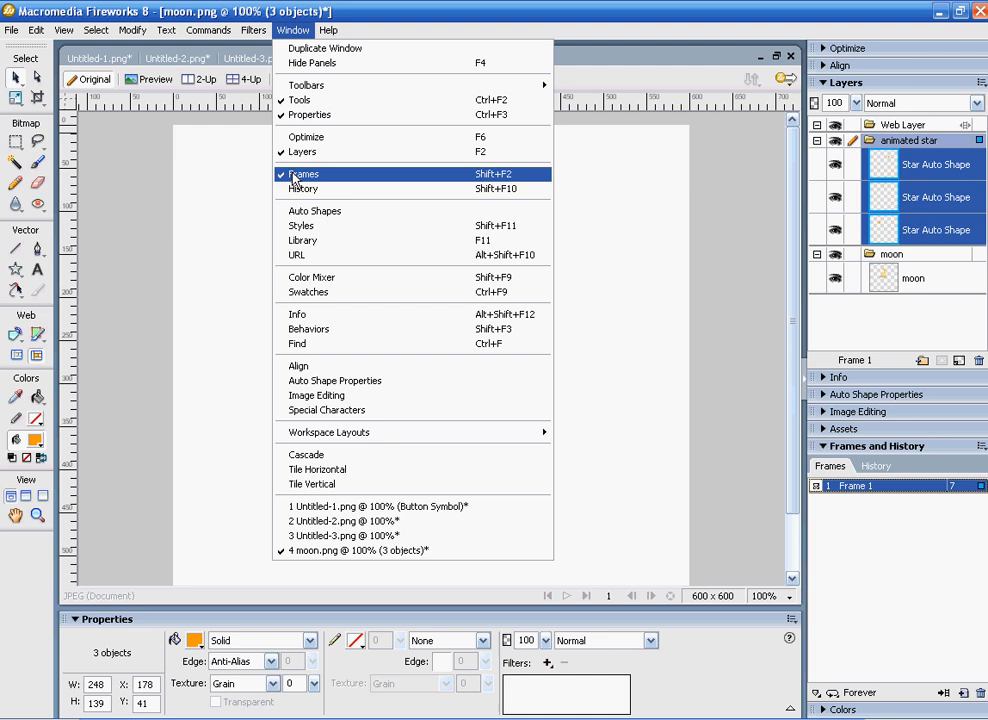
pyautogui.click(763, 471)
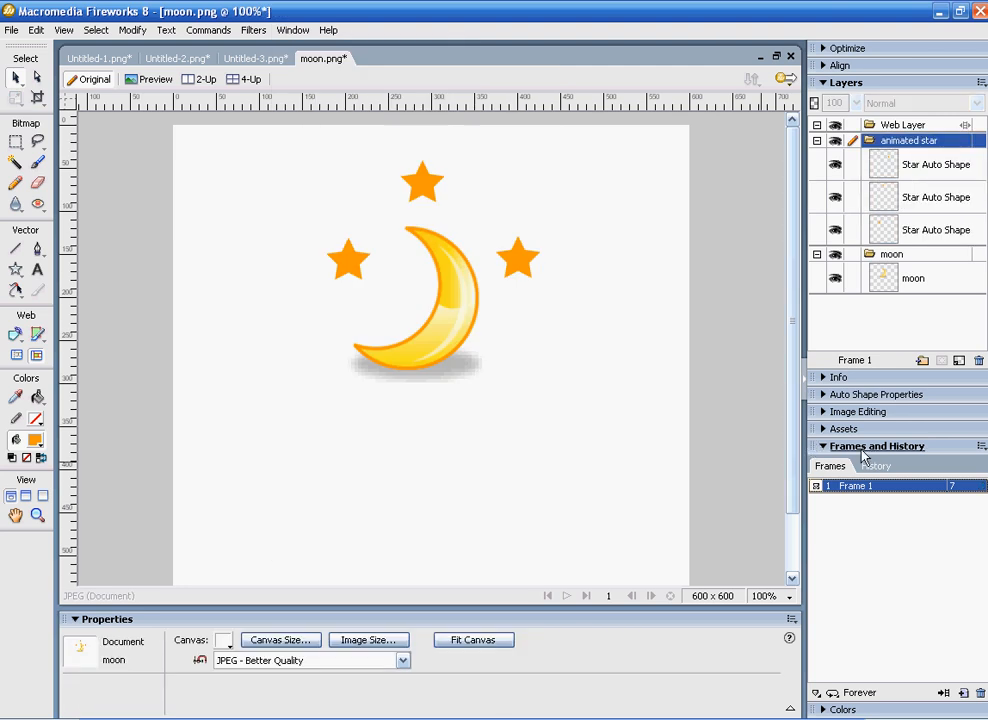
pyautogui.click(981, 447)
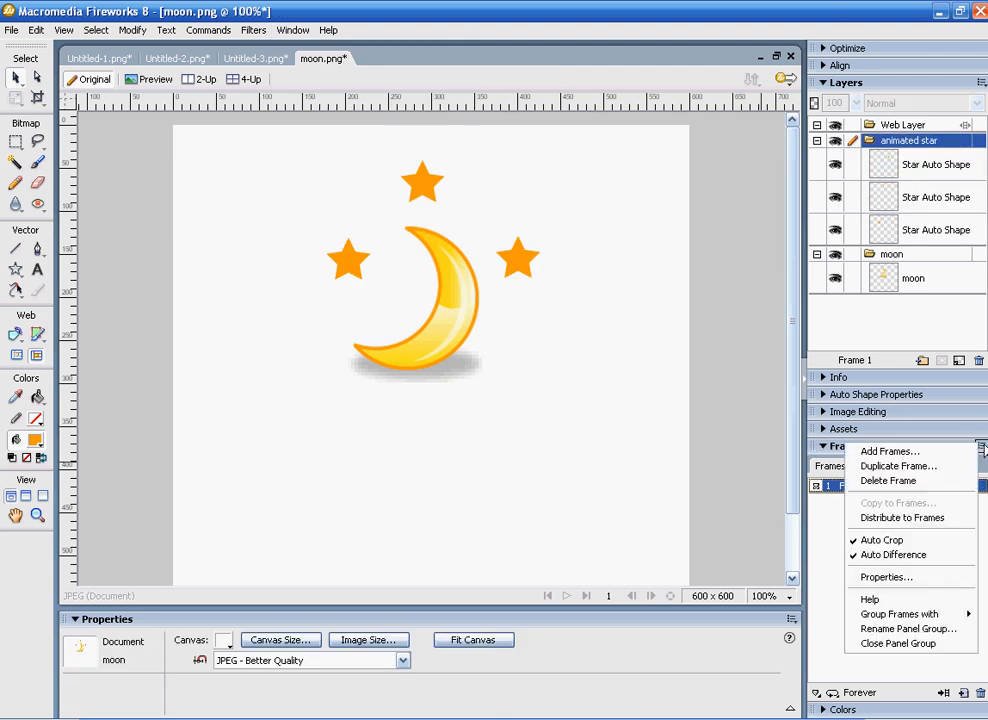
pyautogui.click(741, 442)
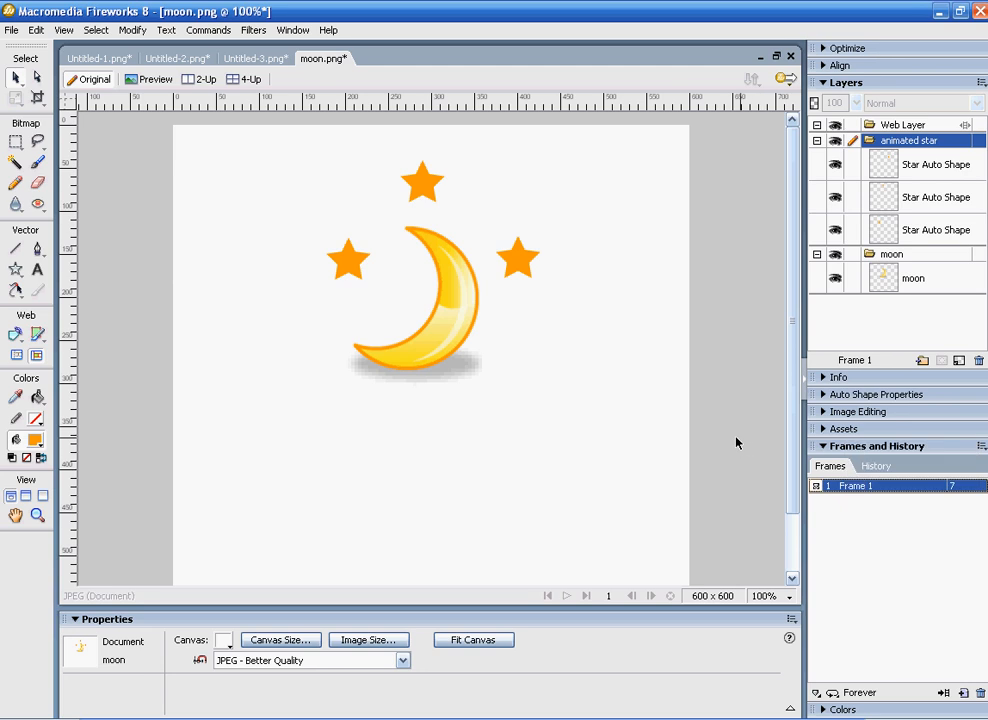
# Step: Select all three stars and distribute them to separate frames
pyautogui.click(517, 259)
pyautogui.keyDown('shift'); pyautogui.click(421, 182); pyautogui.keyUp('shift')
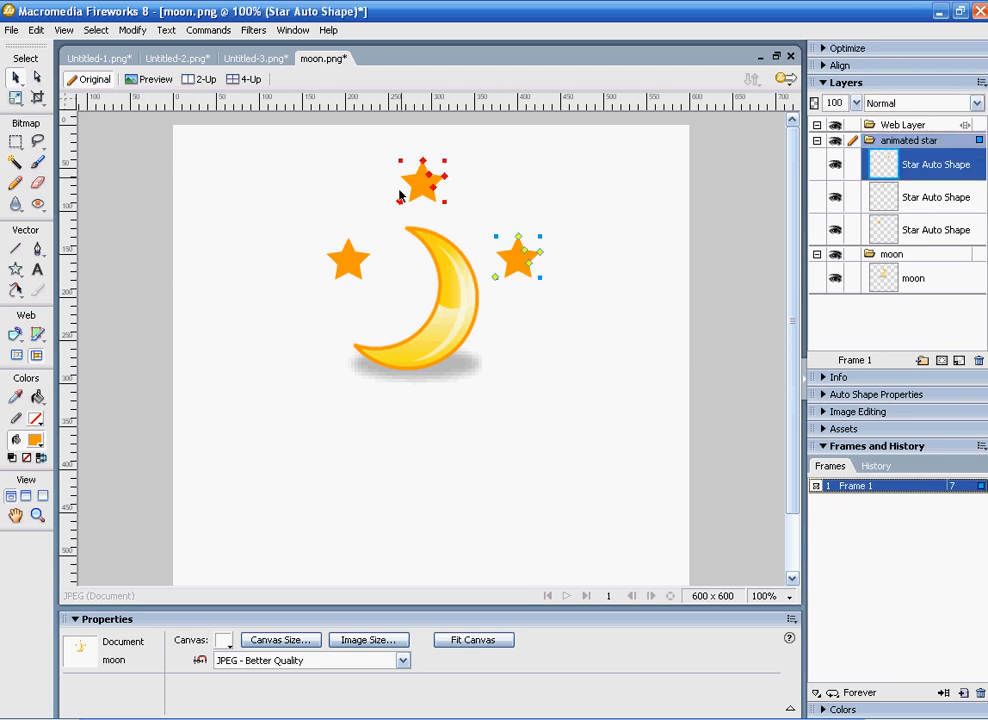
pyautogui.keyDown('shift'); pyautogui.click(343, 271); pyautogui.keyUp('shift')
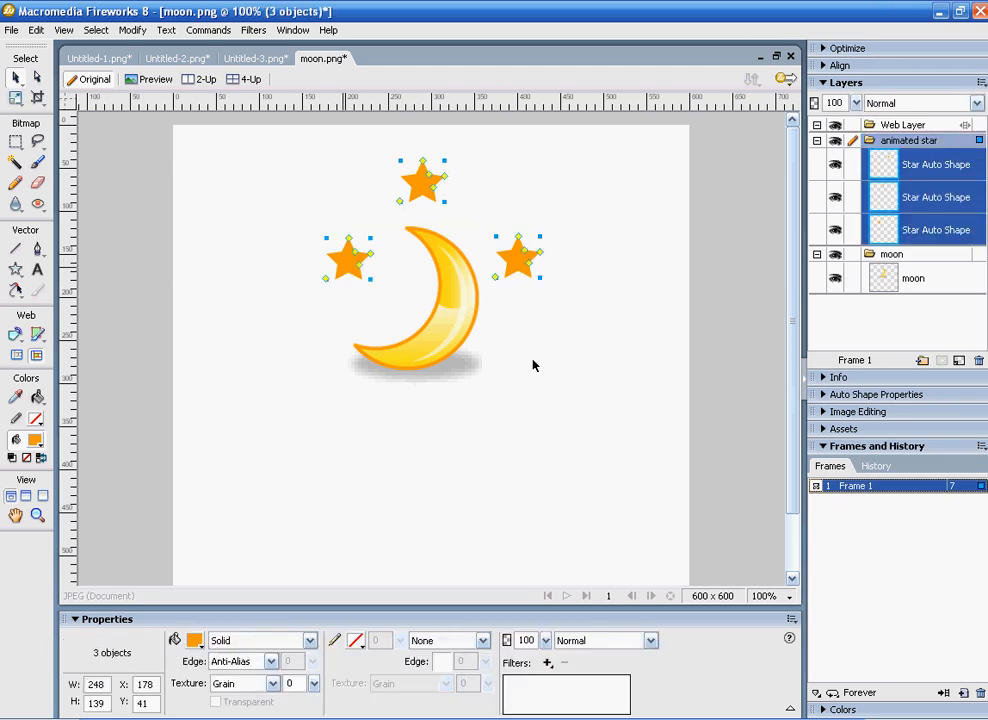
pyautogui.click(980, 448)
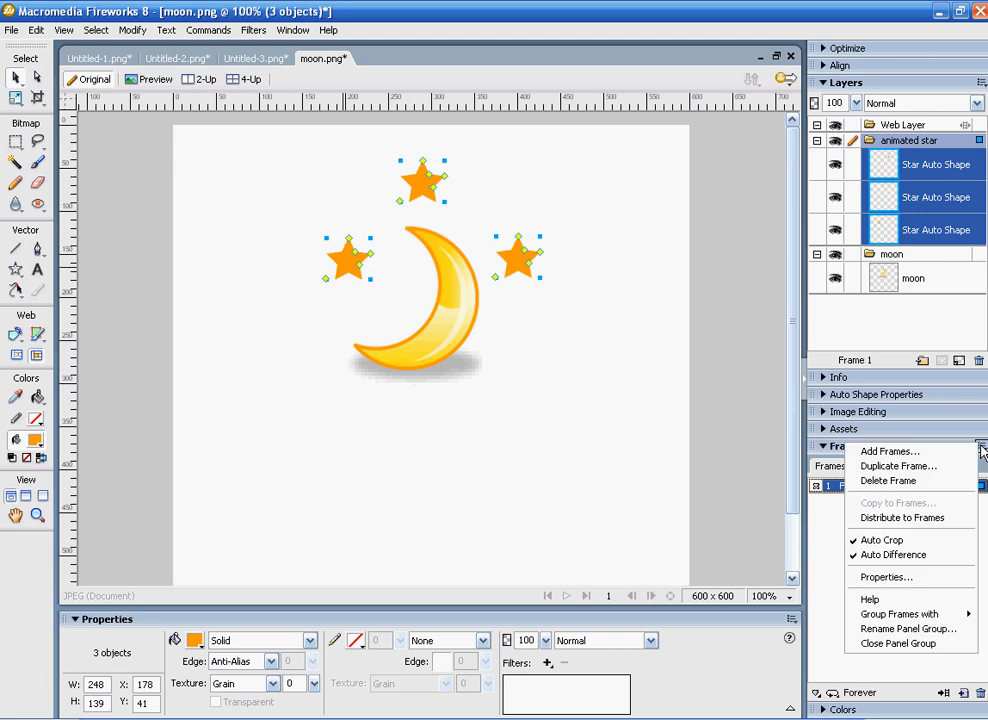
pyautogui.click(926, 518)
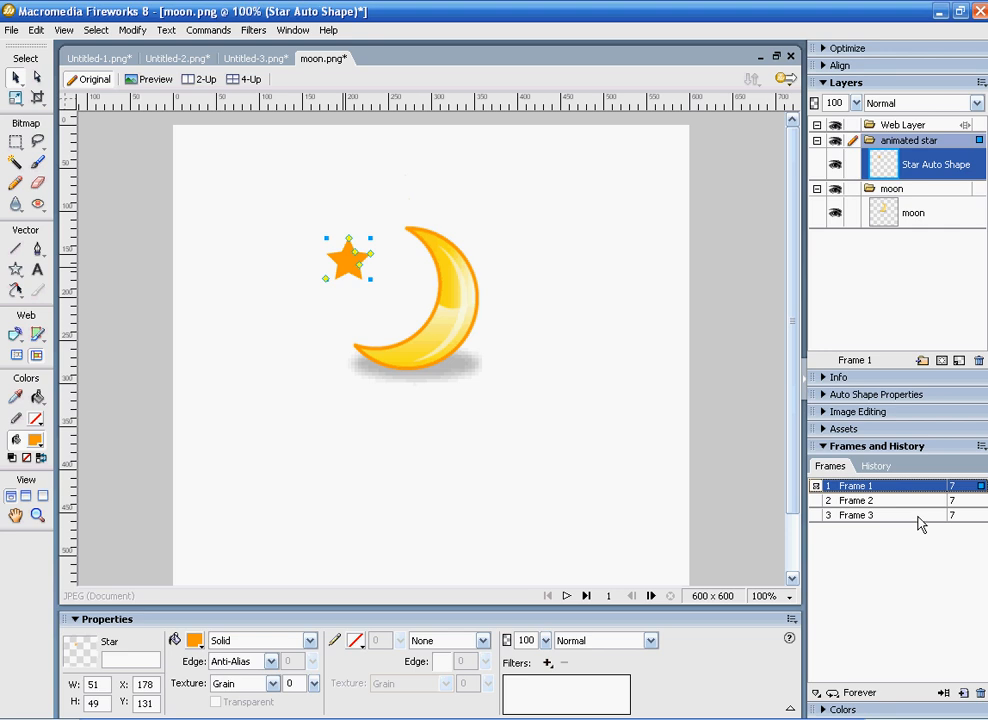
# Step: Examine the contents of frames 1, 2 and 3 one after another, ending on Frame 1
pyautogui.click(871, 503)
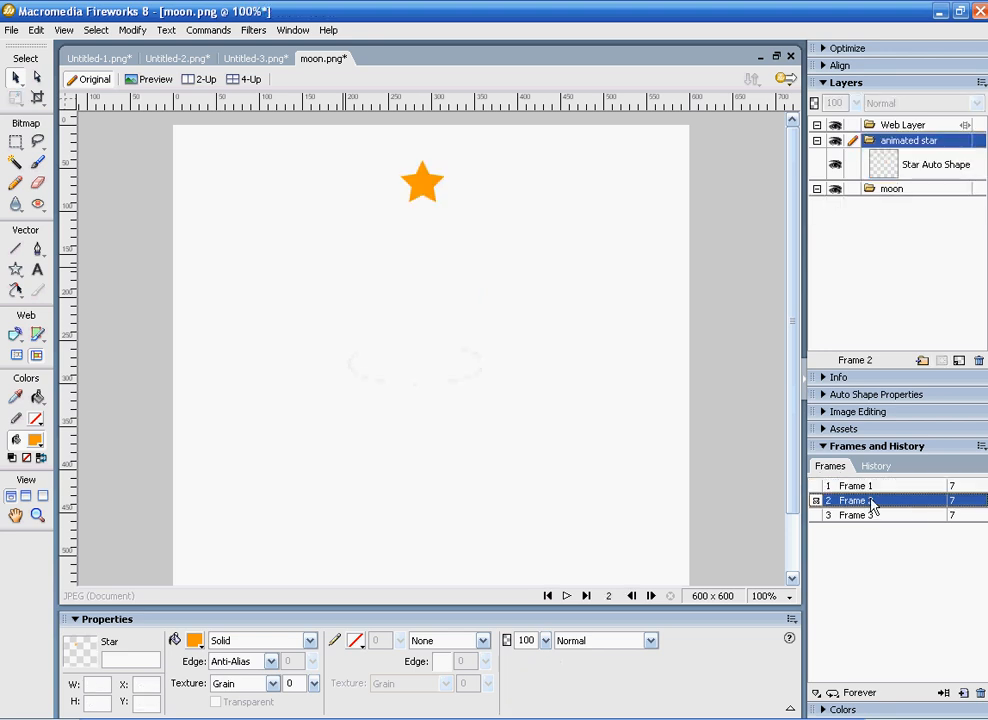
pyautogui.click(871, 516)
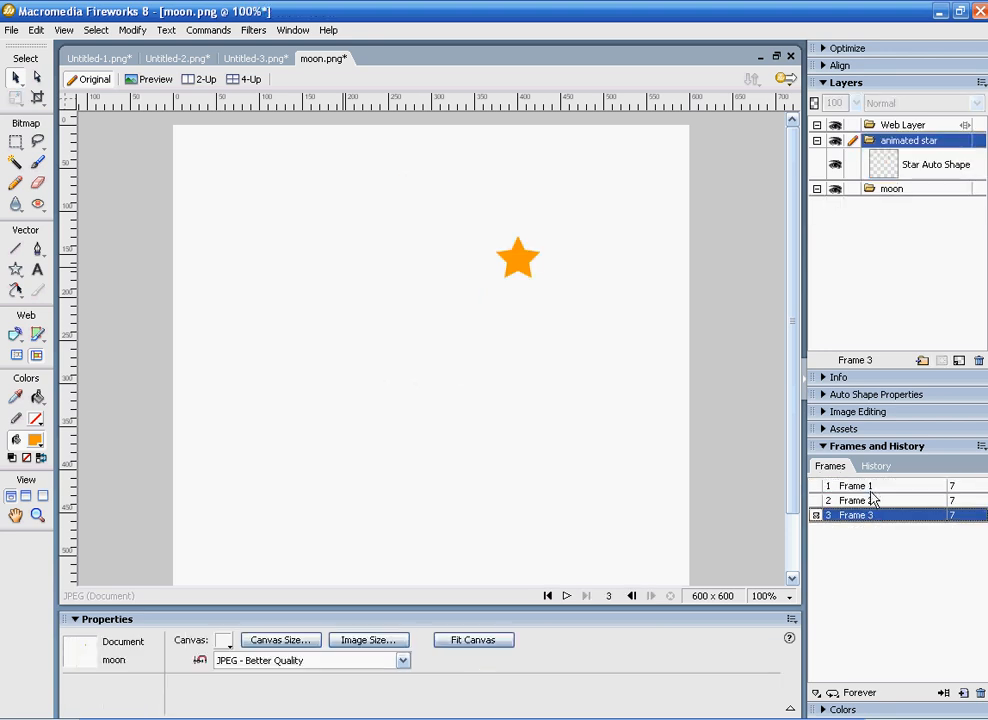
pyautogui.click(871, 488)
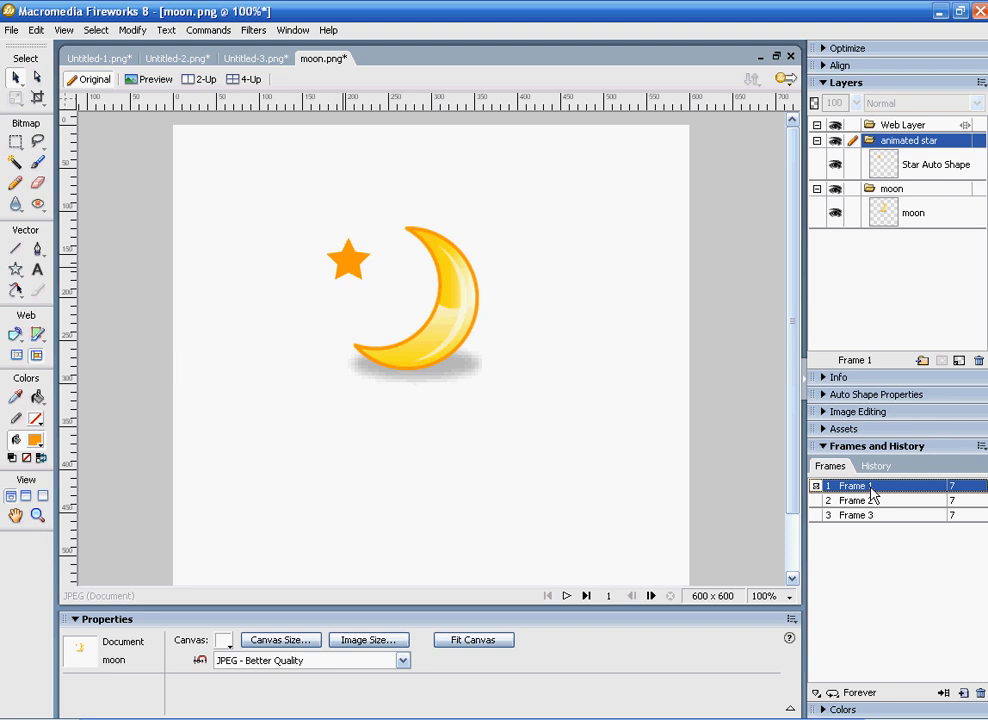
pyautogui.click(870, 501)
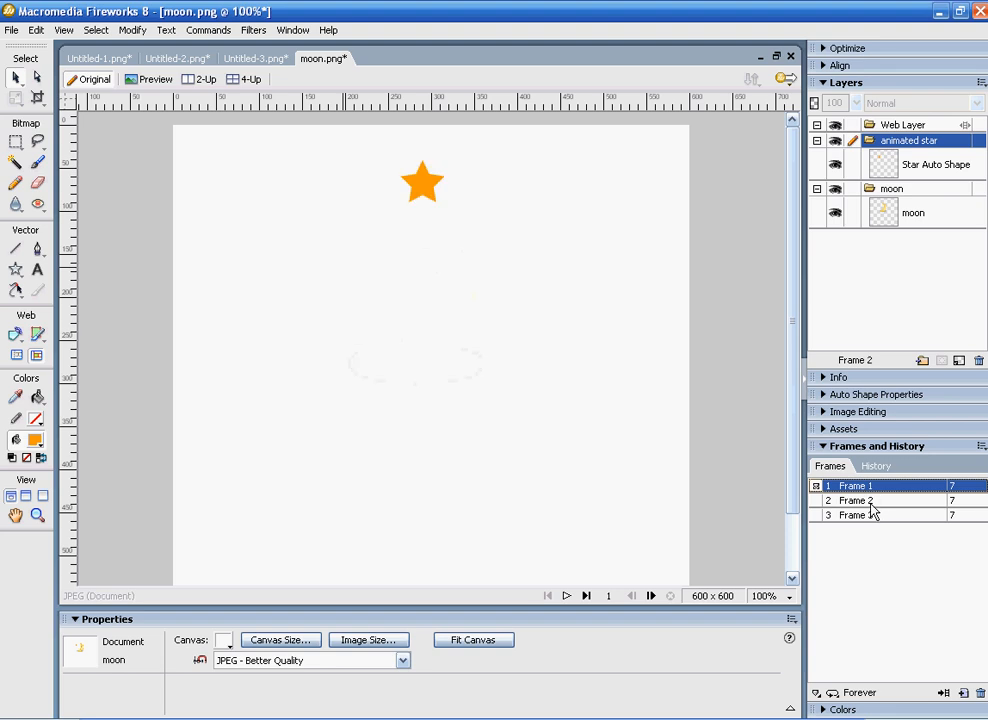
pyautogui.click(872, 516)
pyautogui.click(868, 486)
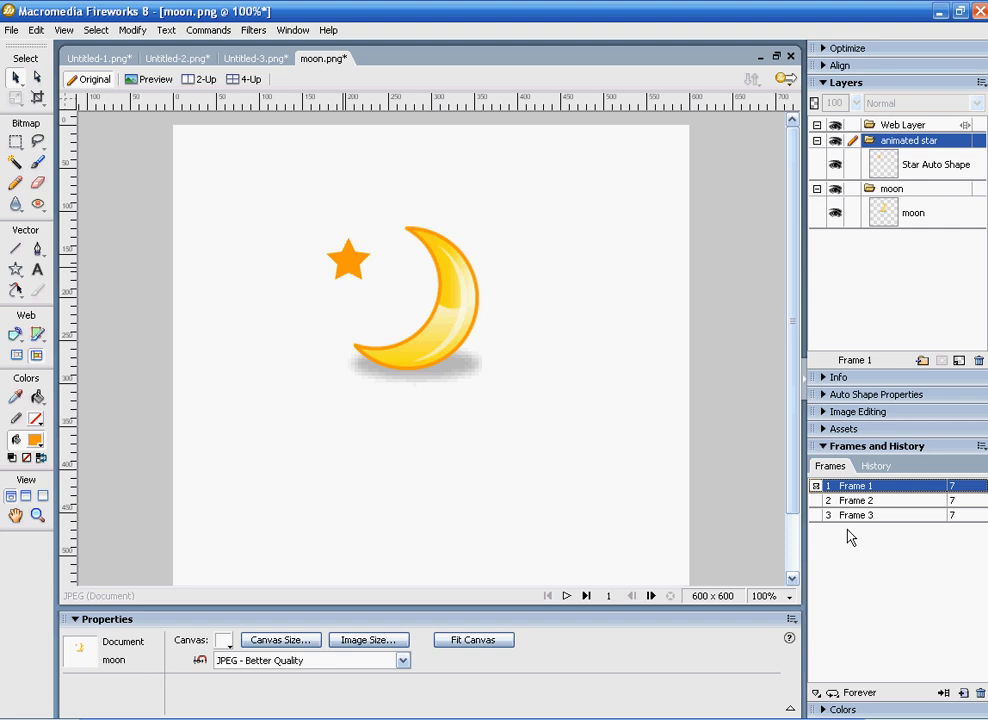
# Step: Turn on onion skinning from Frame 1 to Frame 3, and play and stop the animation
pyautogui.click(816, 489)
pyautogui.click(815, 517)
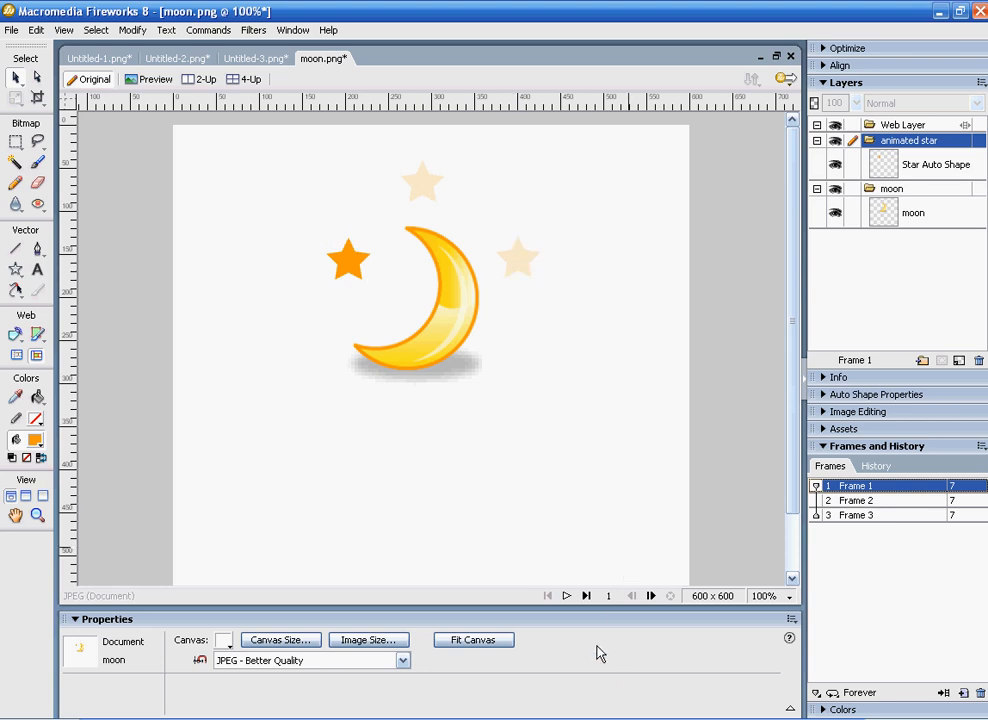
pyautogui.click(567, 596)
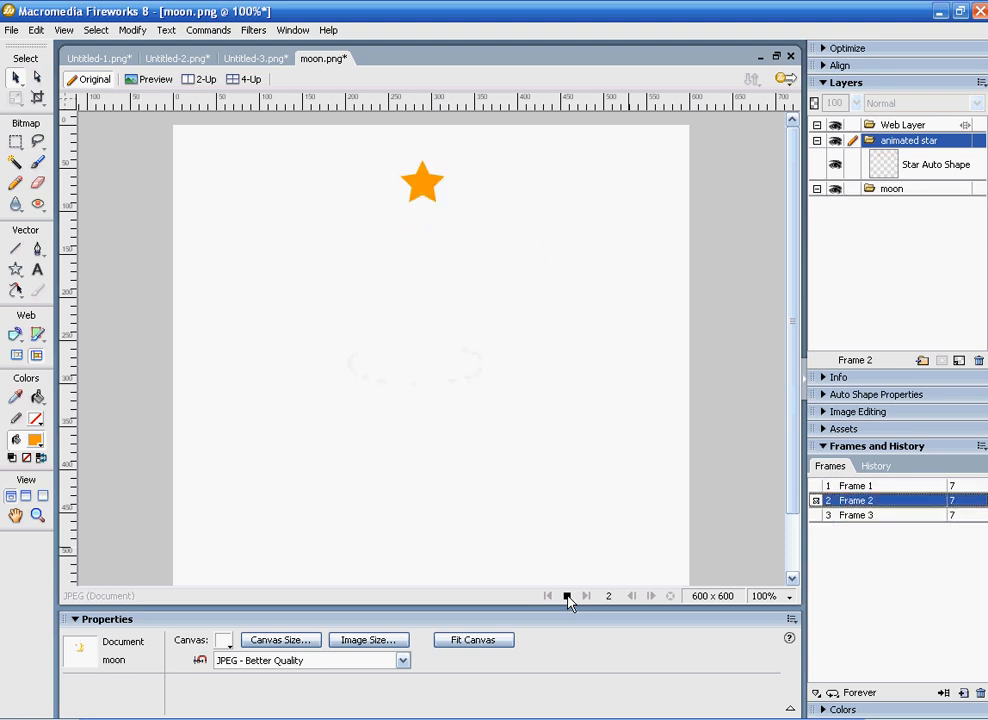
pyautogui.click(567, 596)
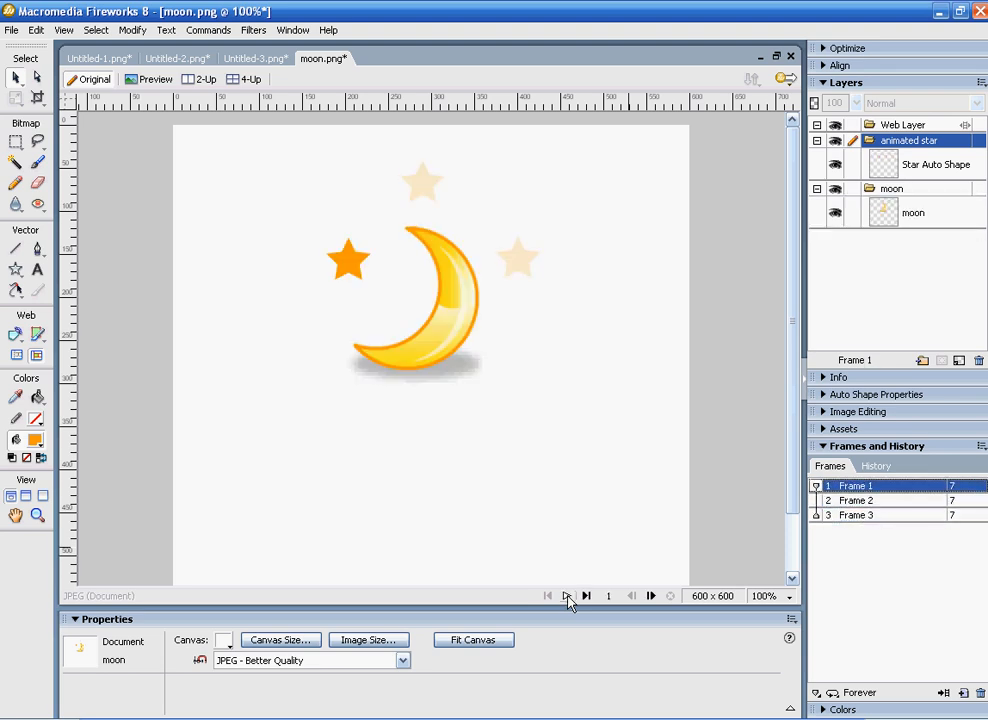
pyautogui.click(356, 263)
pyautogui.click(445, 333)
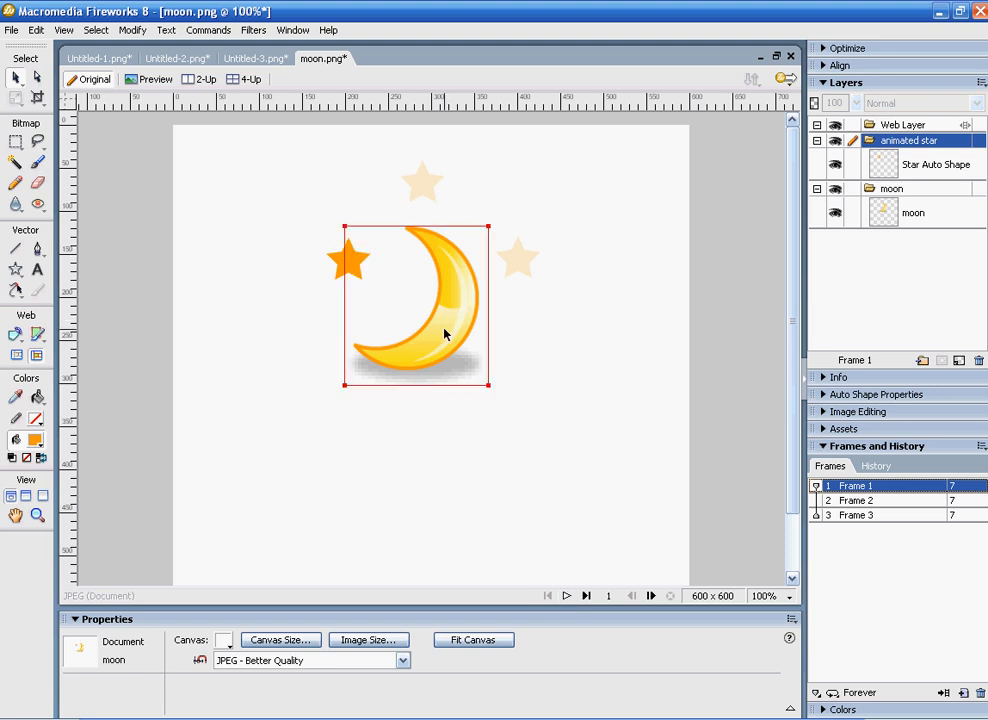
pyautogui.click(534, 379)
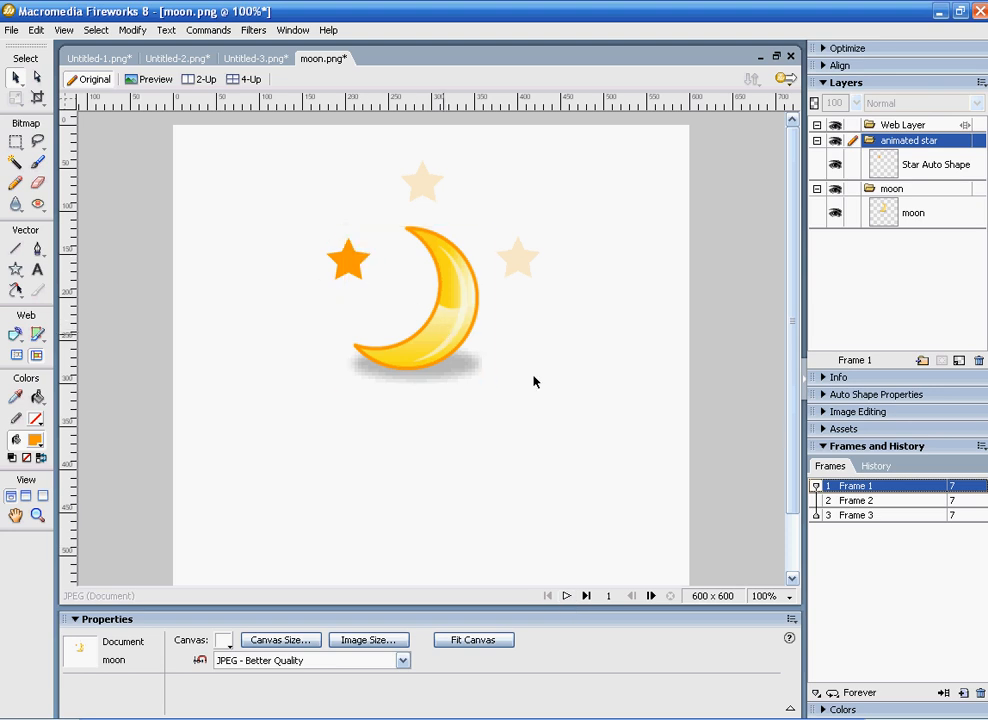
# Step: Share the moon layer across all frames, confirming the deletion of its objects in other frames, and play and stop the animation
pyautogui.click(845, 500)
pyautogui.click(857, 487)
pyautogui.doubleClick(893, 190)
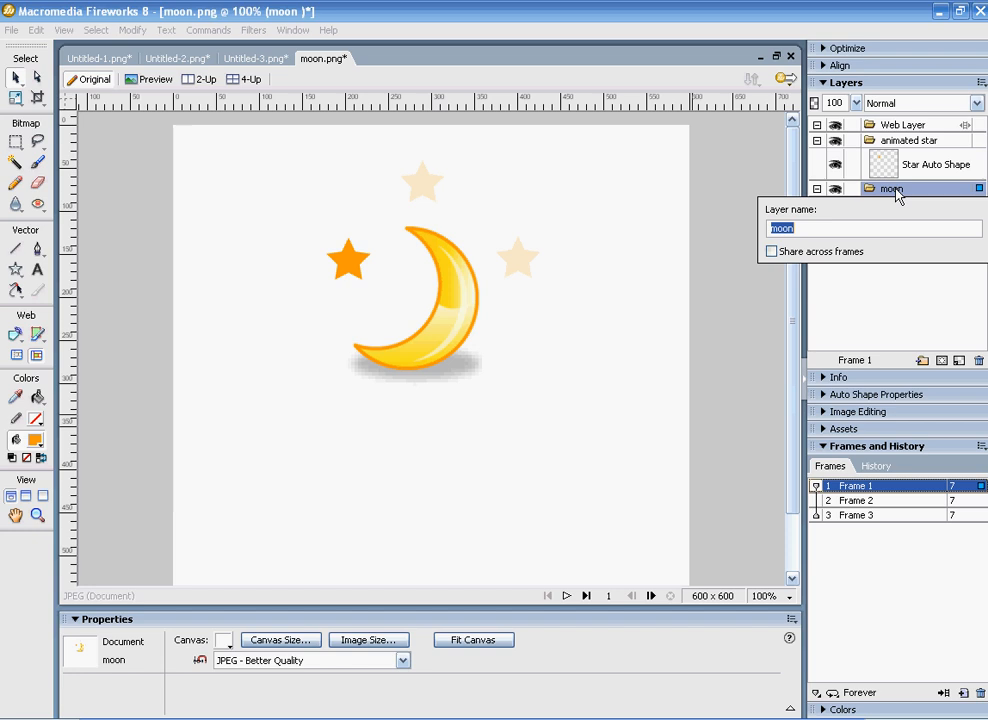
pyautogui.click(772, 252)
pyautogui.click(719, 349)
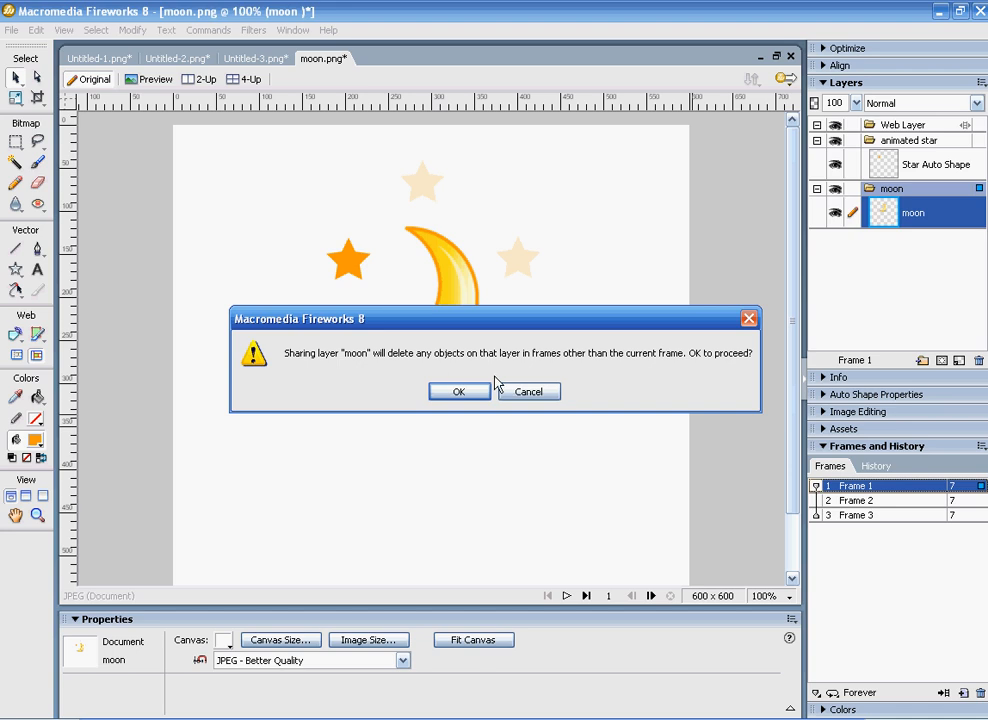
pyautogui.click(459, 392)
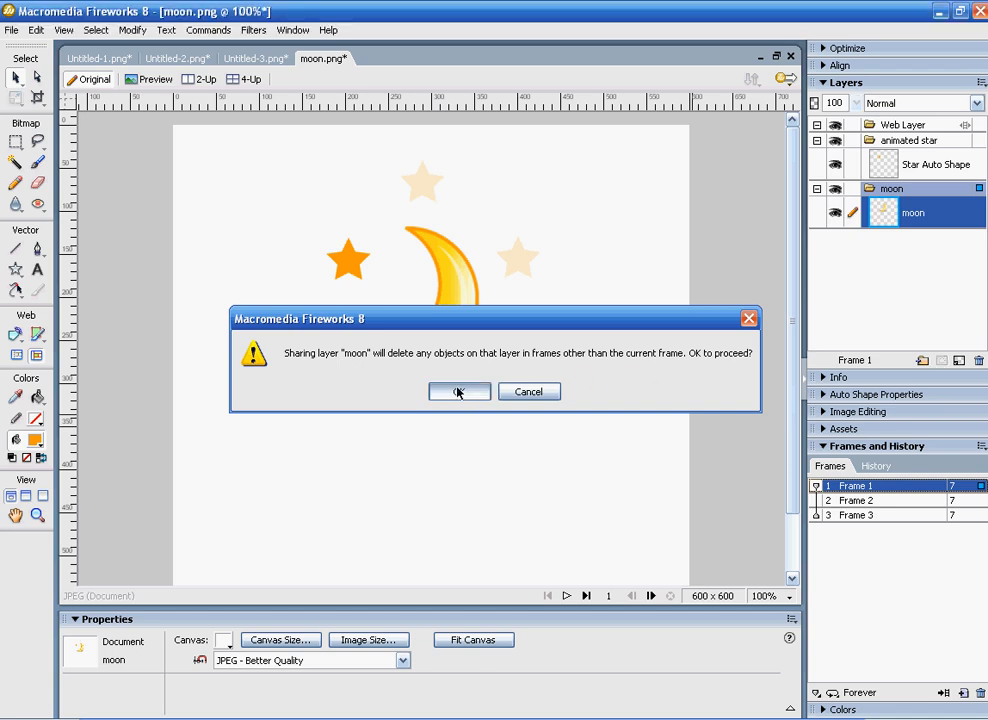
pyautogui.click(566, 596)
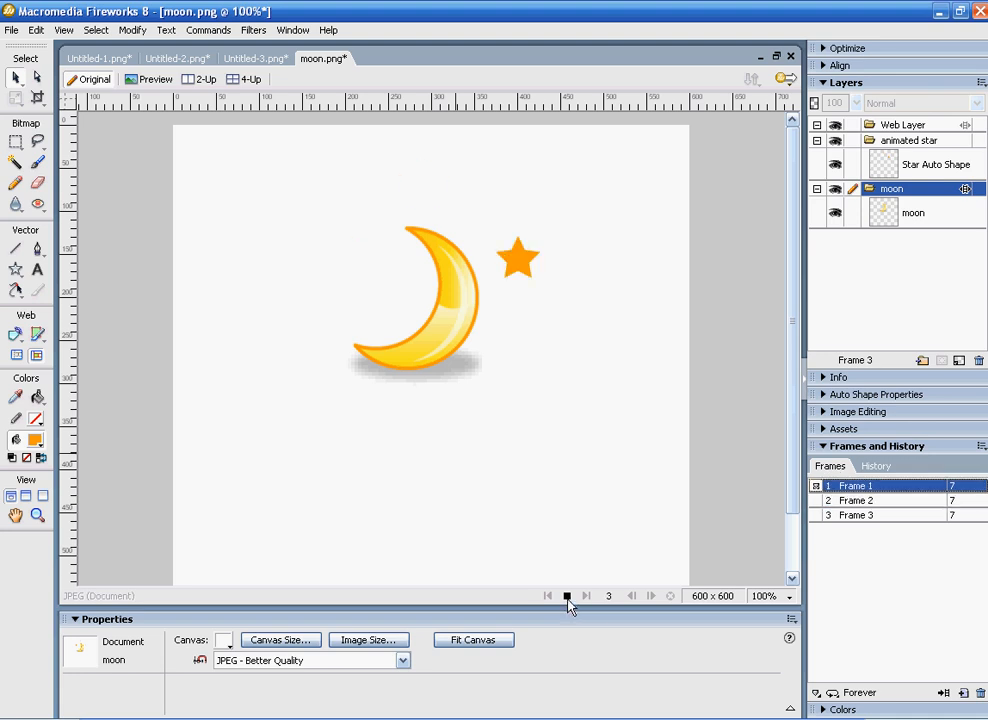
pyautogui.click(567, 597)
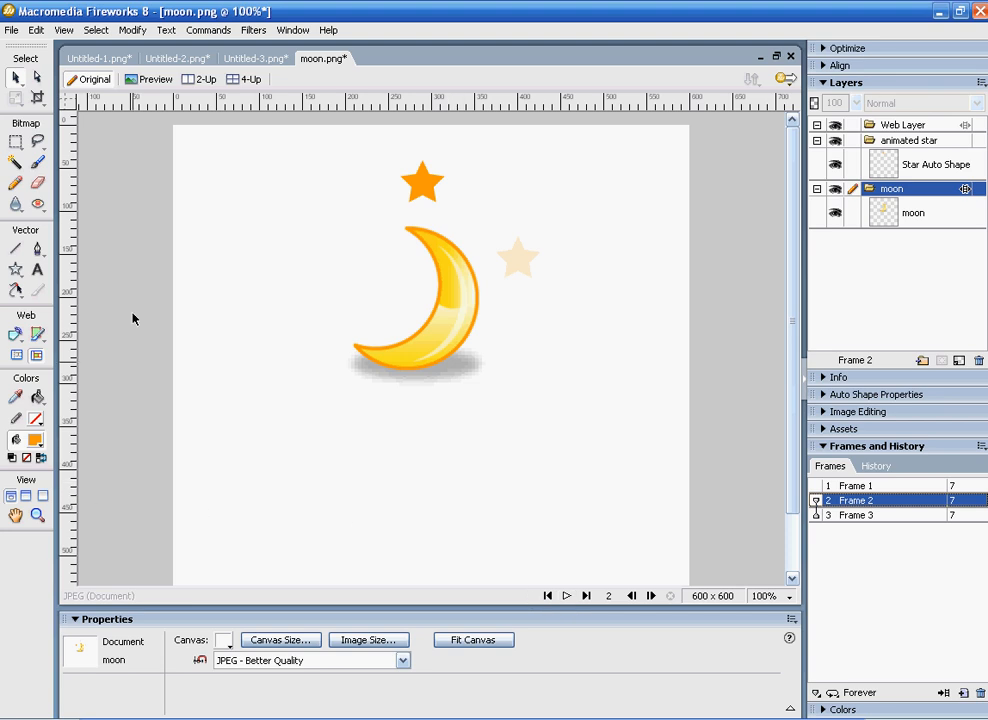
# Step: Use the Export Wizard to export the frames as an animated GIF named moon.gif on the Desktop
pyautogui.click(12, 31)
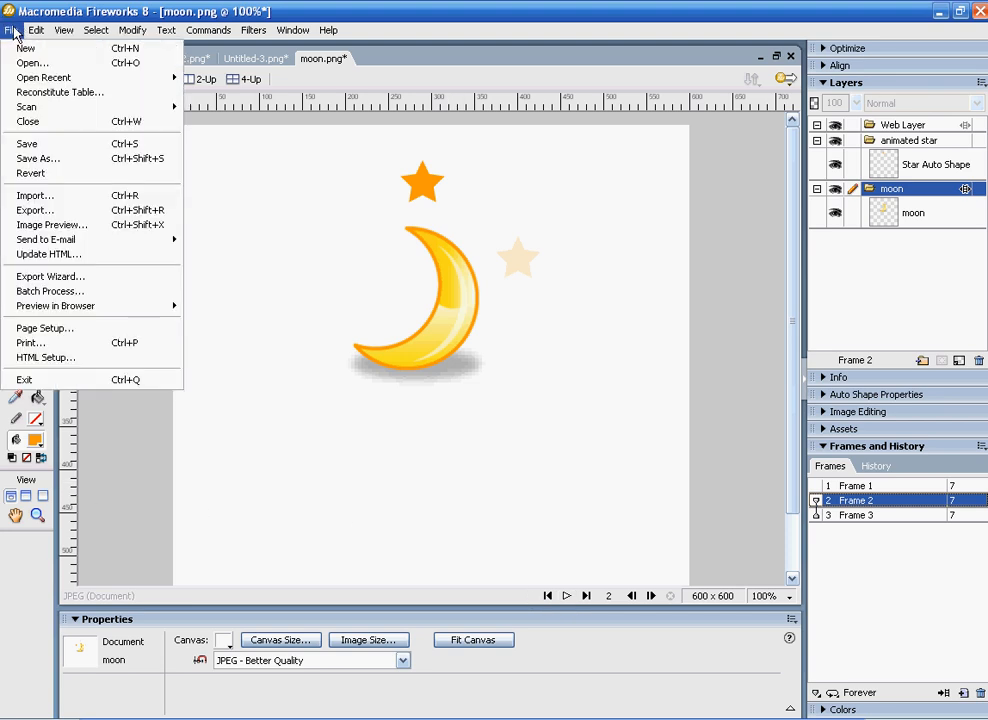
pyautogui.click(61, 281)
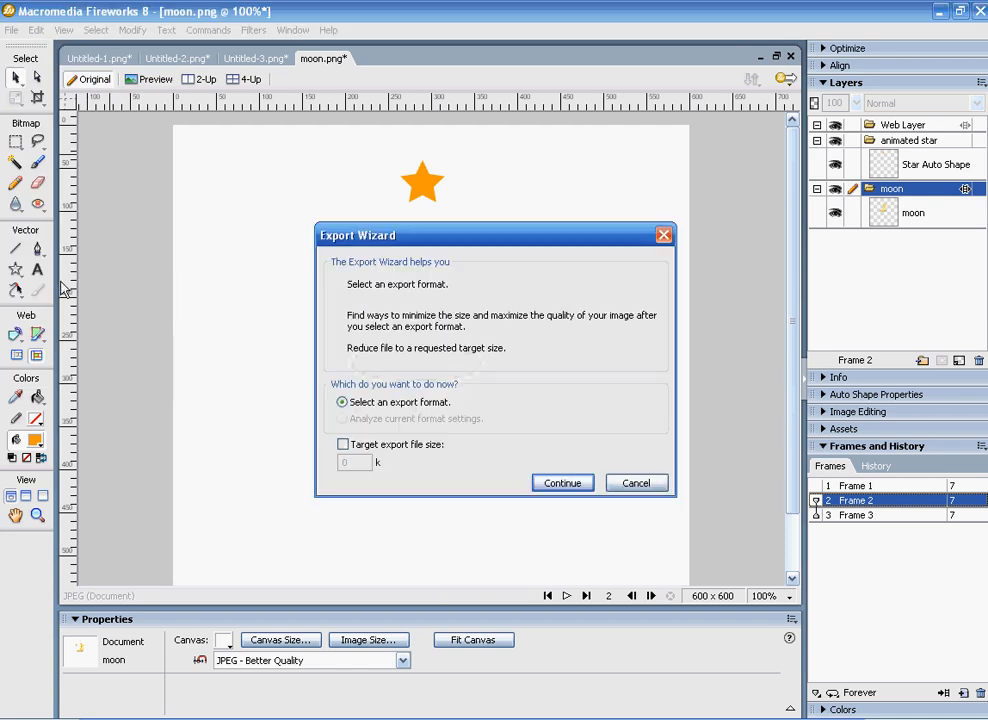
pyautogui.click(573, 484)
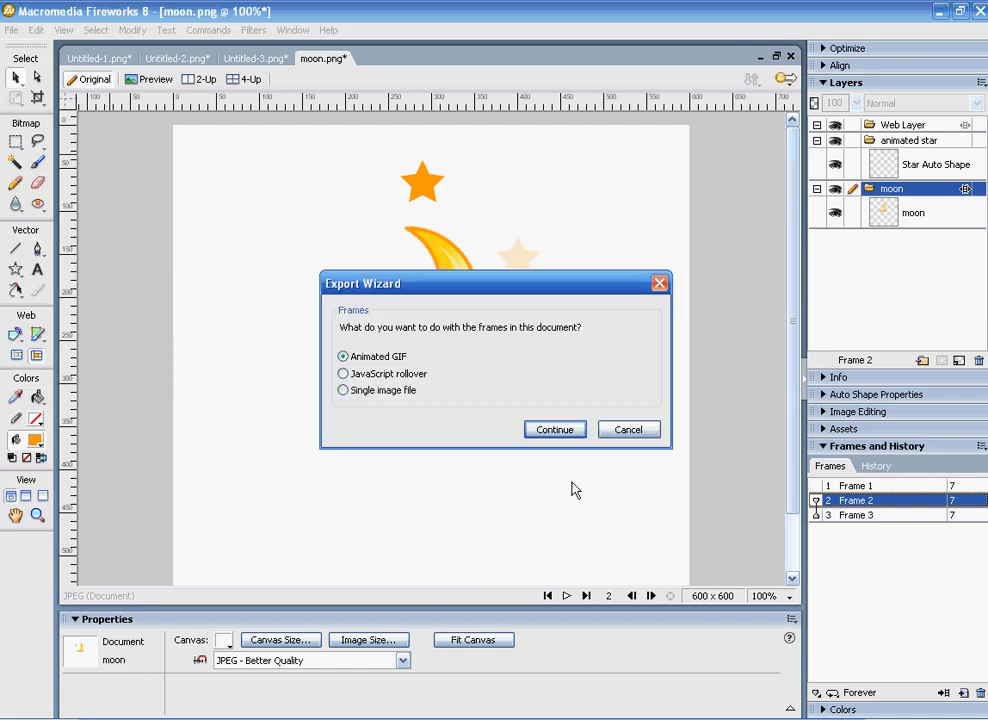
pyautogui.click(550, 431)
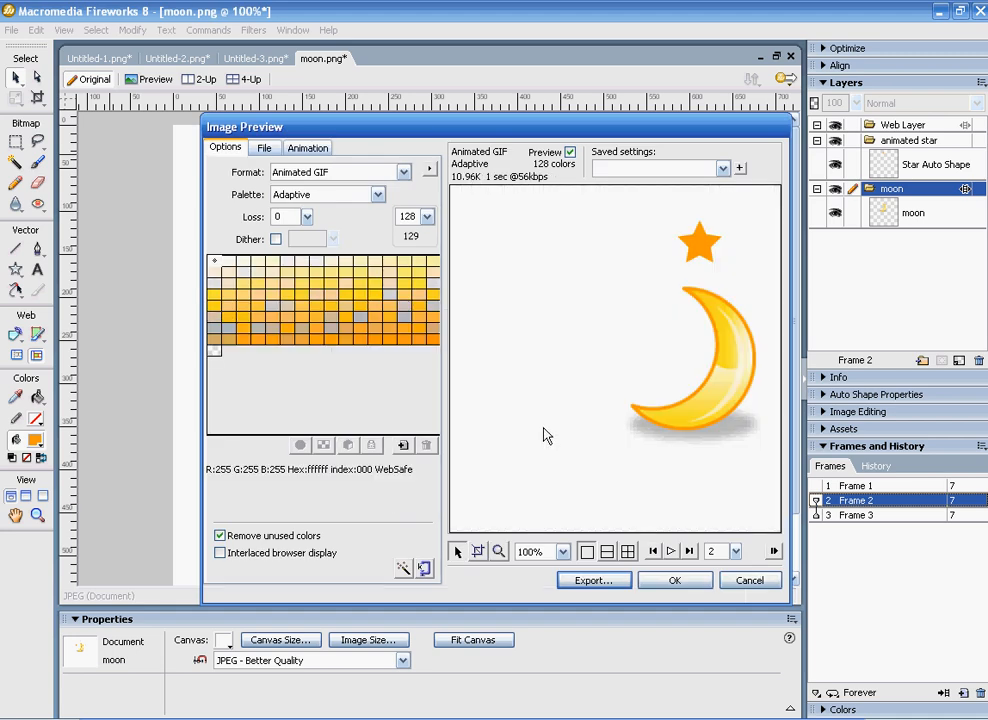
pyautogui.click(598, 586)
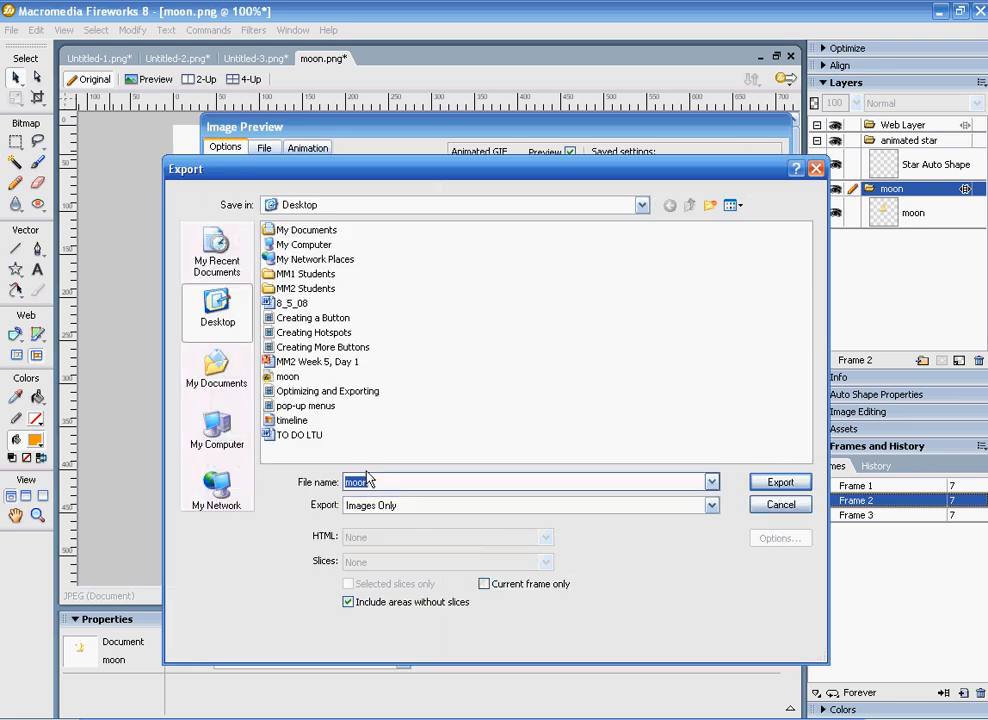
pyautogui.click(408, 478)
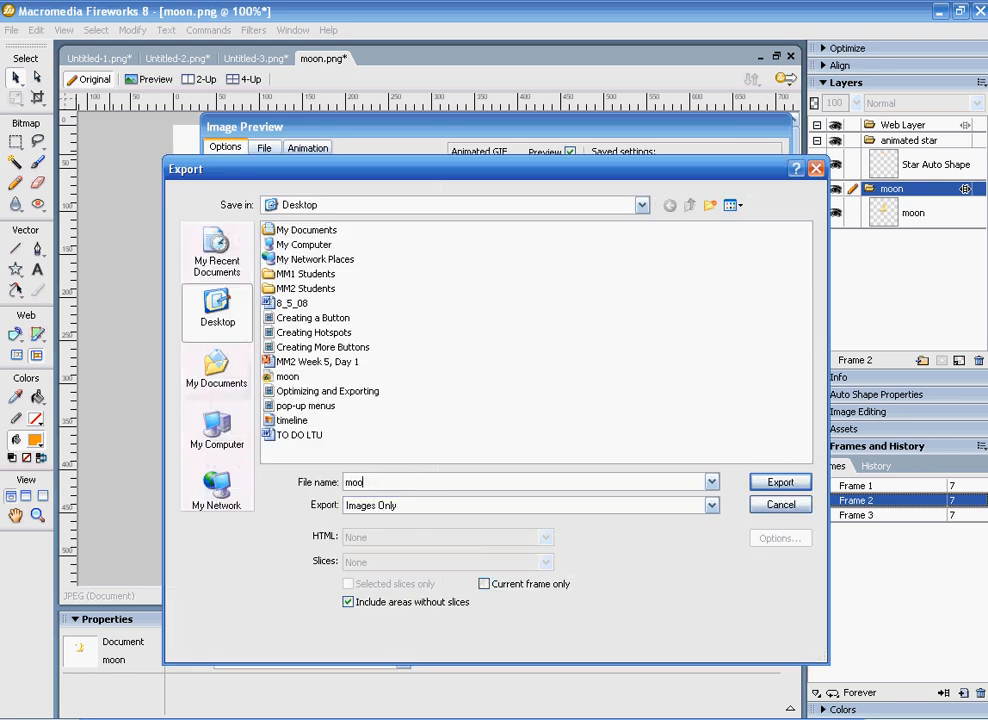
pyautogui.write('.gif')
pyautogui.click(798, 486)
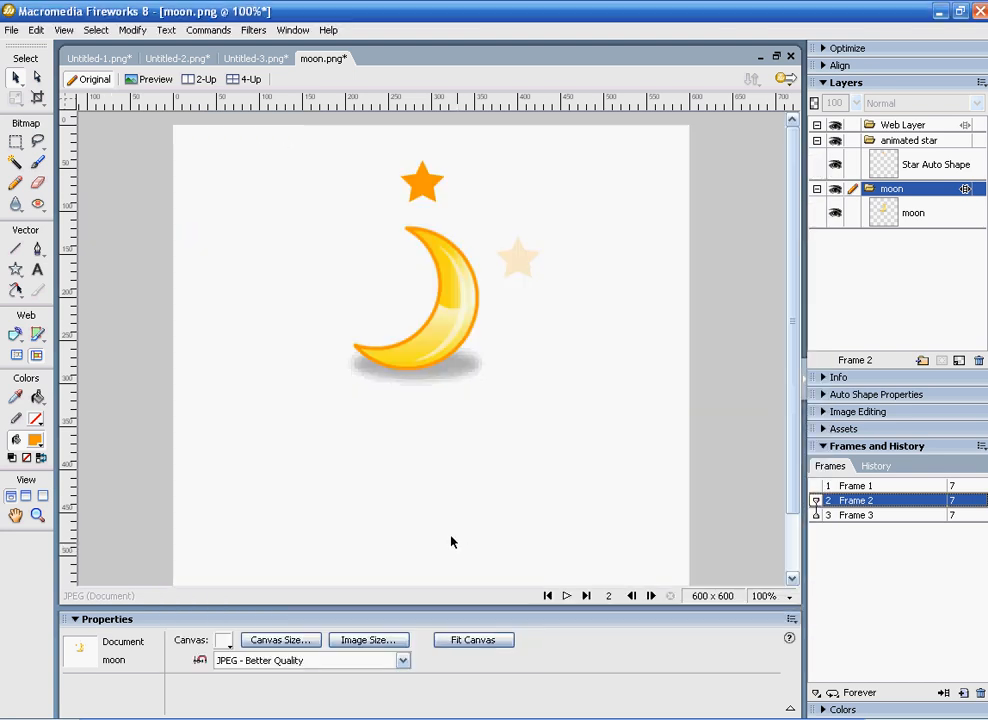
# Step: Switch to the PowerPoint presentation, exit its slide show and add a new slide with the Blank layout
pyautogui.click(941, 15)
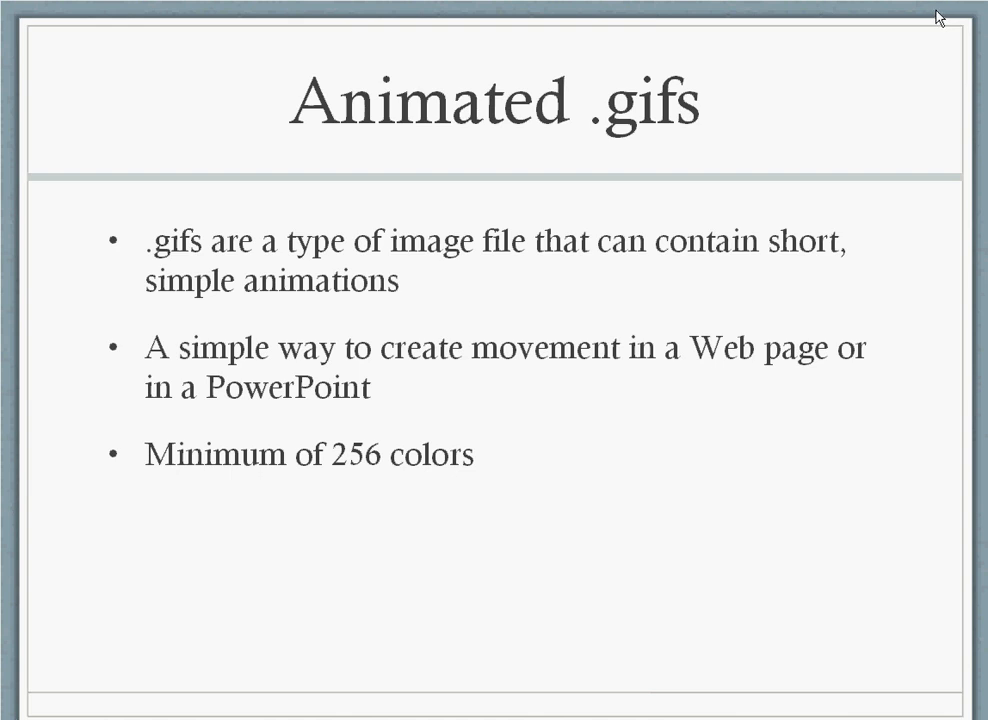
pyautogui.press('super')
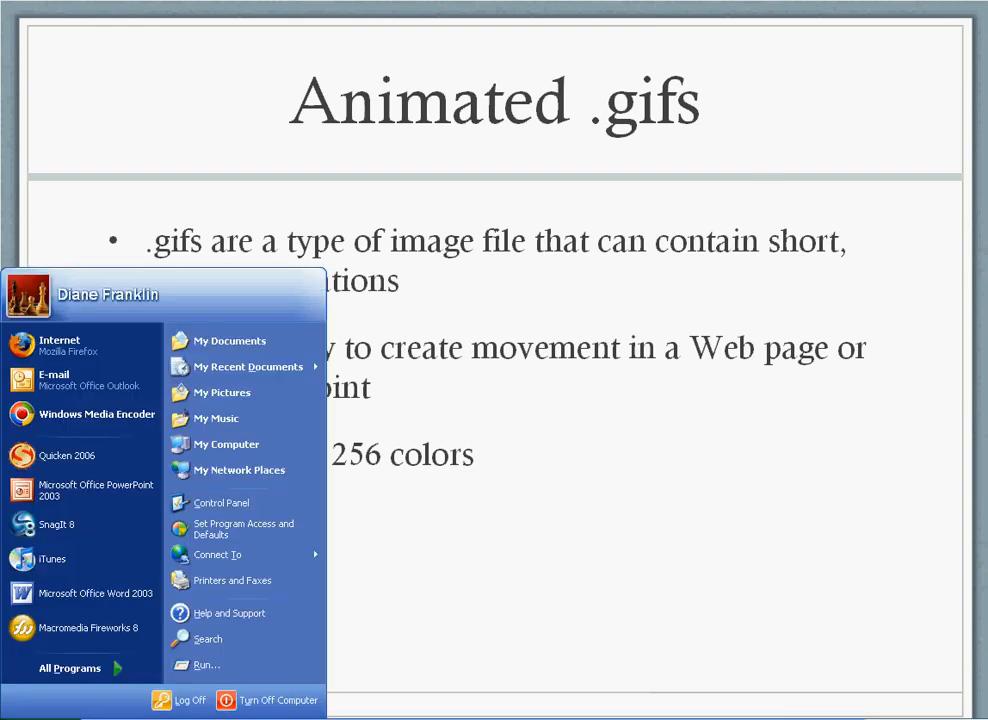
pyautogui.press('Escape')
pyautogui.press('Escape')
pyautogui.click(590, 78)
pyautogui.click(768, 384)
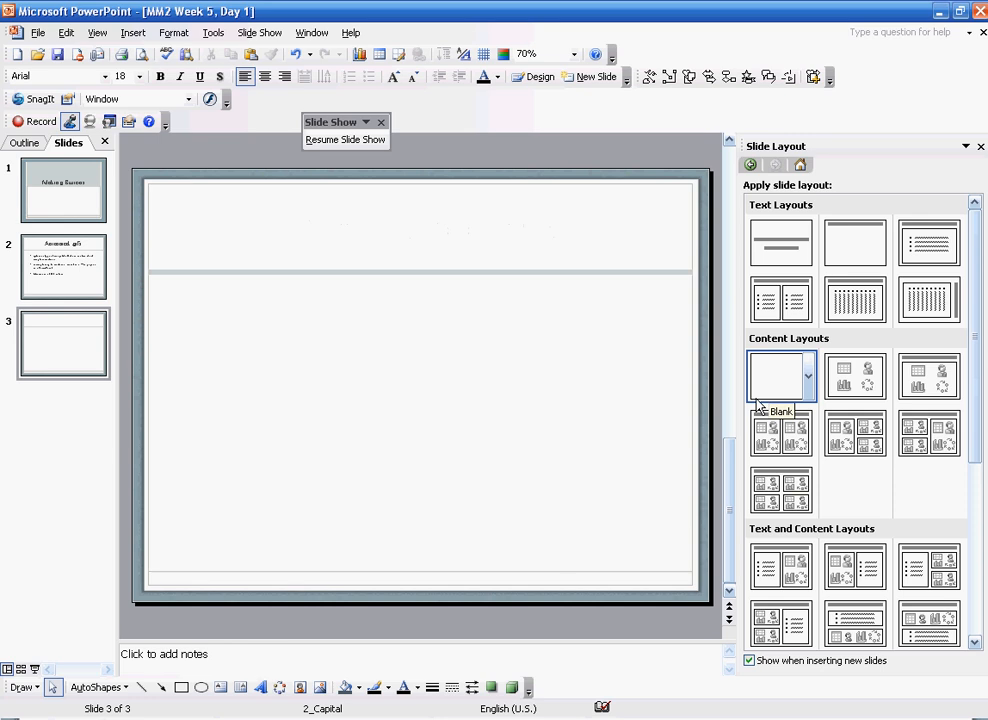
# Step: Insert the exported moon GIF from the Desktop as a picture on the new slide
pyautogui.click(133, 33)
pyautogui.moveTo(152, 52)
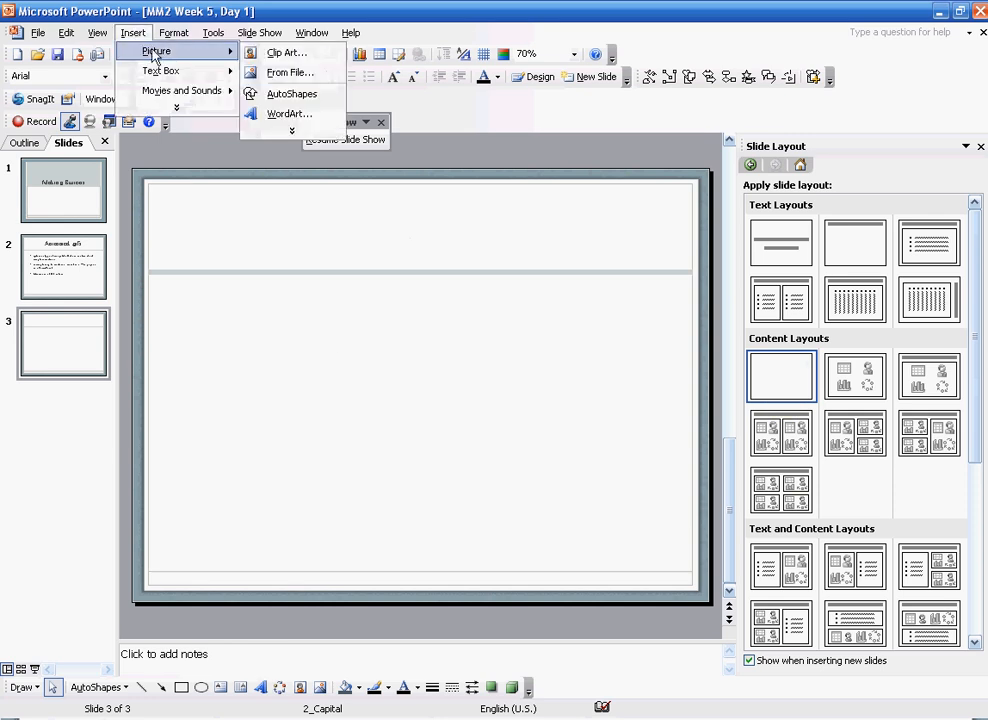
pyautogui.click(276, 52)
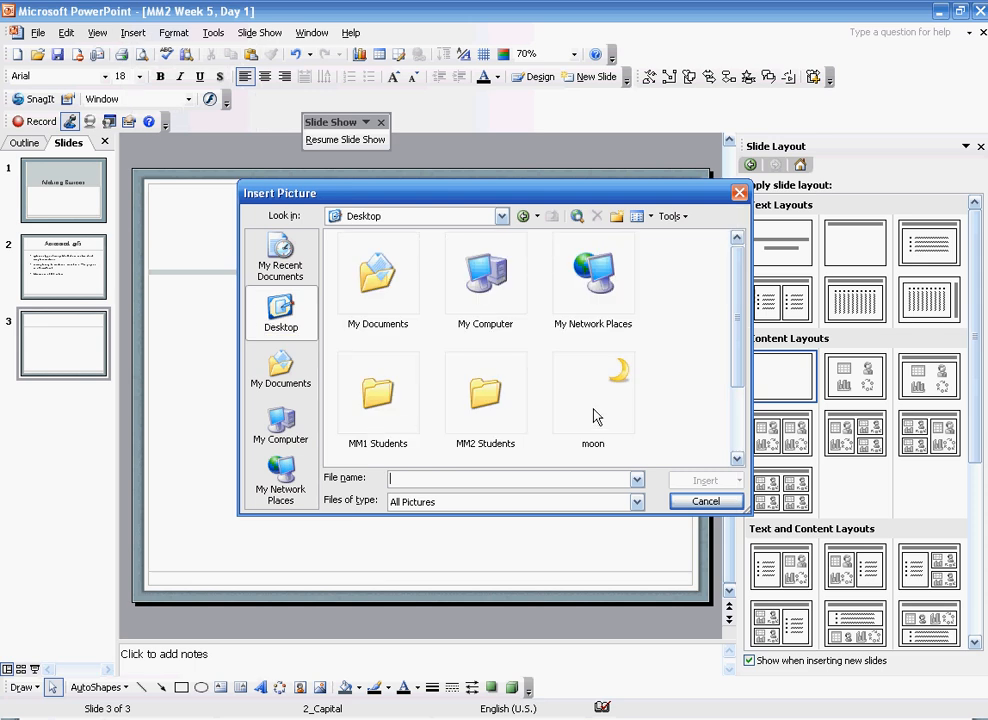
pyautogui.scroll(-3, 743, 368)
pyautogui.click(378, 395)
pyautogui.click(722, 480)
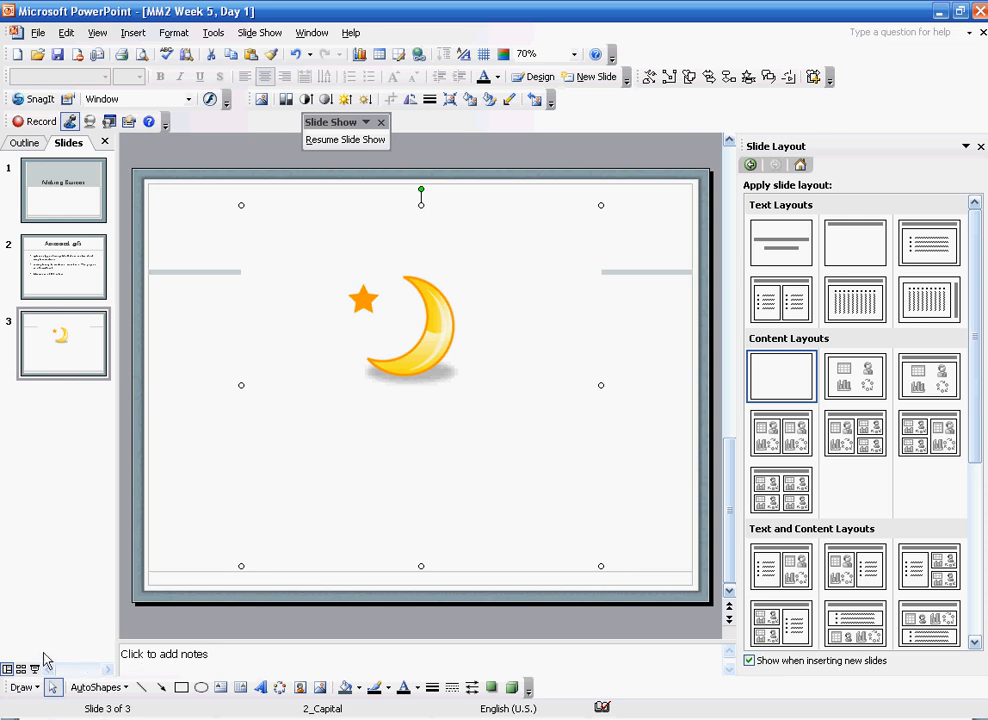
# Step: Run the slide show through slide 3 to view the animated GIF, end the show and return to Fireworks
pyautogui.click(35, 670)
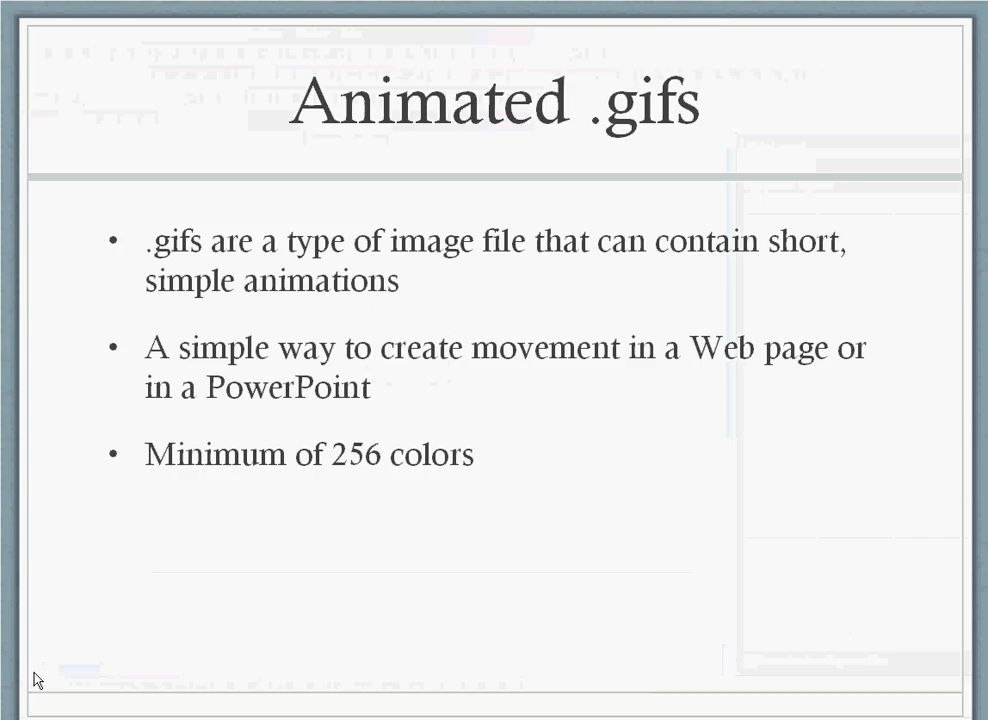
pyautogui.click(35, 679)
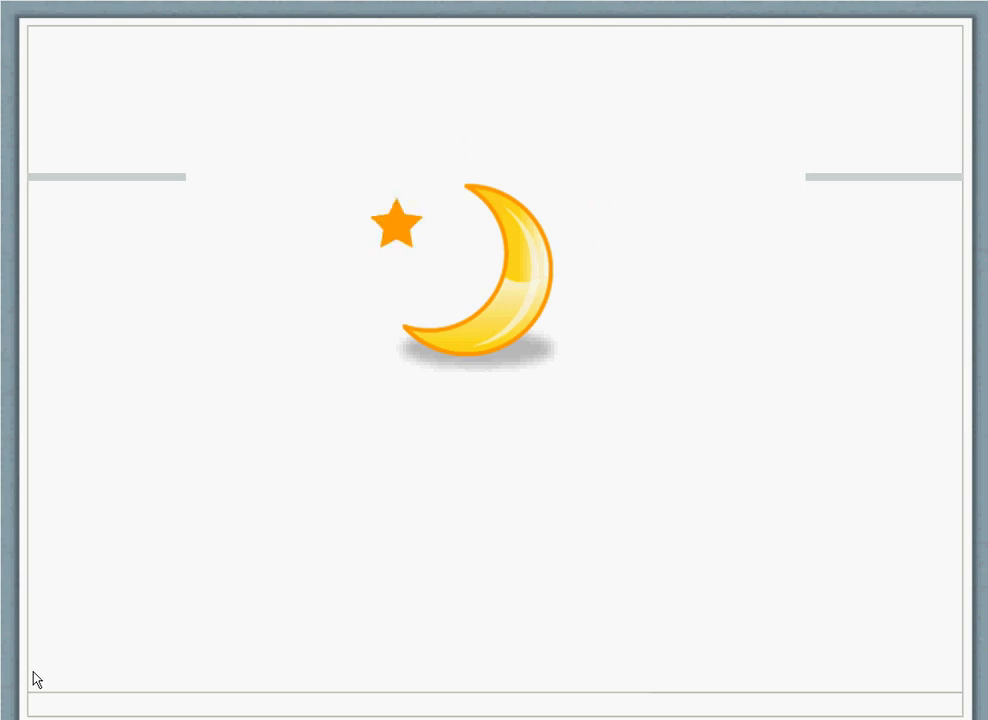
pyautogui.press('Escape')
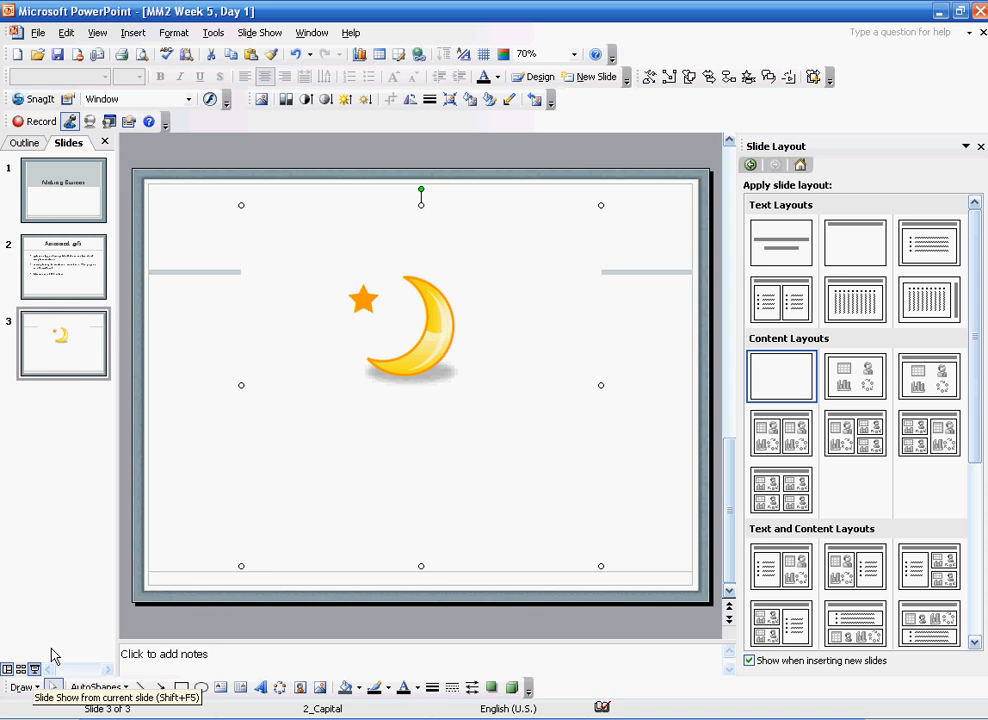
pyautogui.click(235, 645)
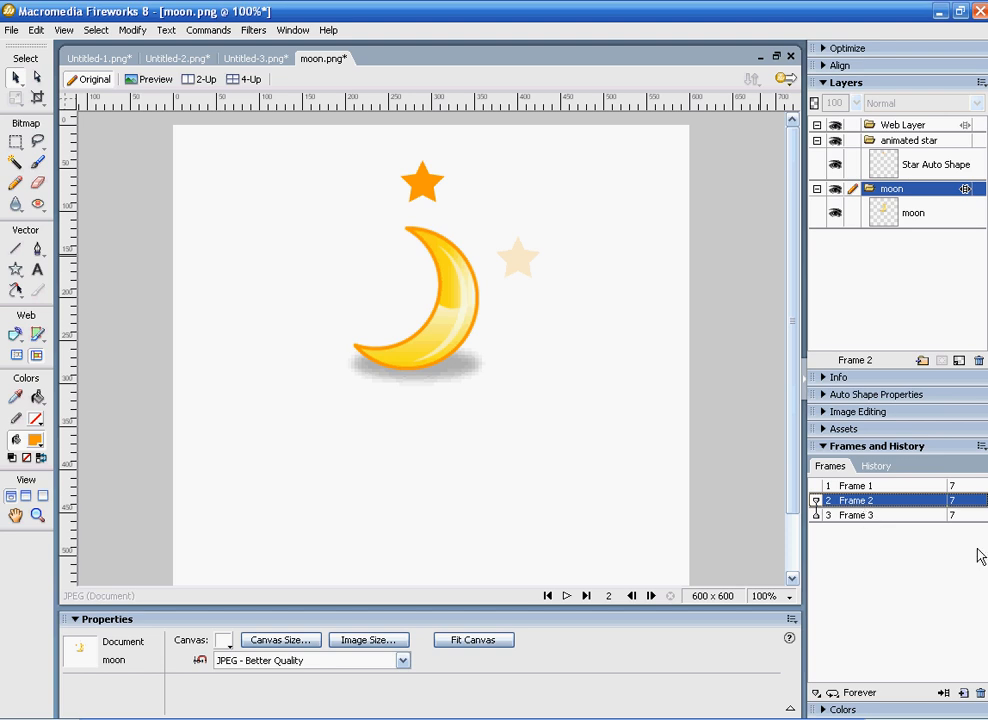
# Step: Set the frame delay of Frame 2 to 10/100 second
pyautogui.doubleClick(875, 485)
pyautogui.press('Return')
pyautogui.doubleClick(955, 501)
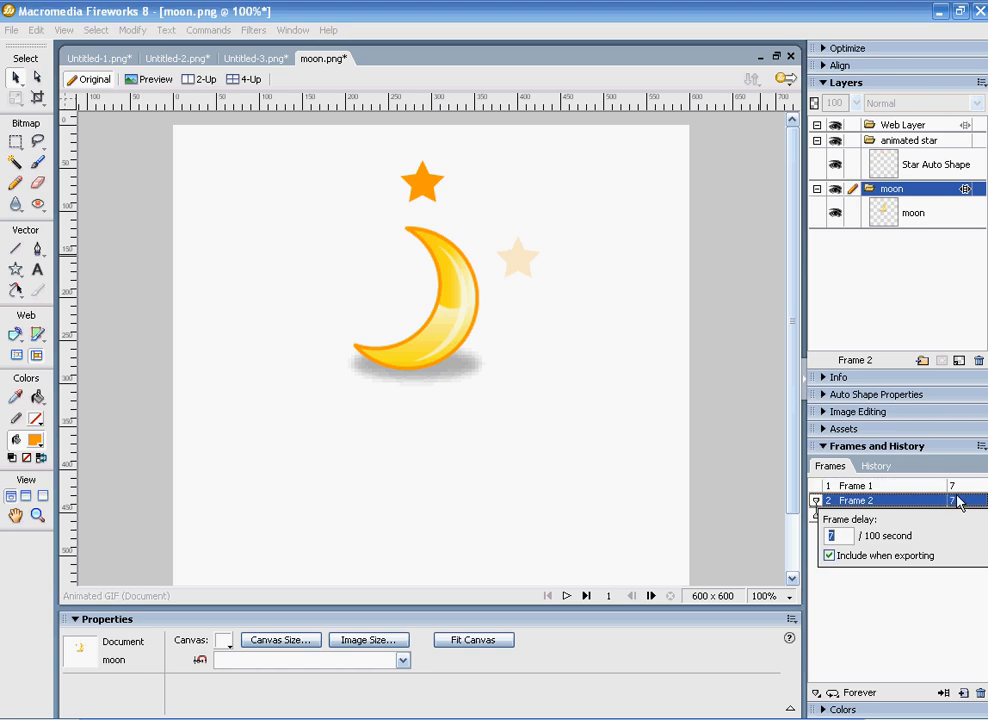
pyautogui.write('10')
pyautogui.click(879, 611)
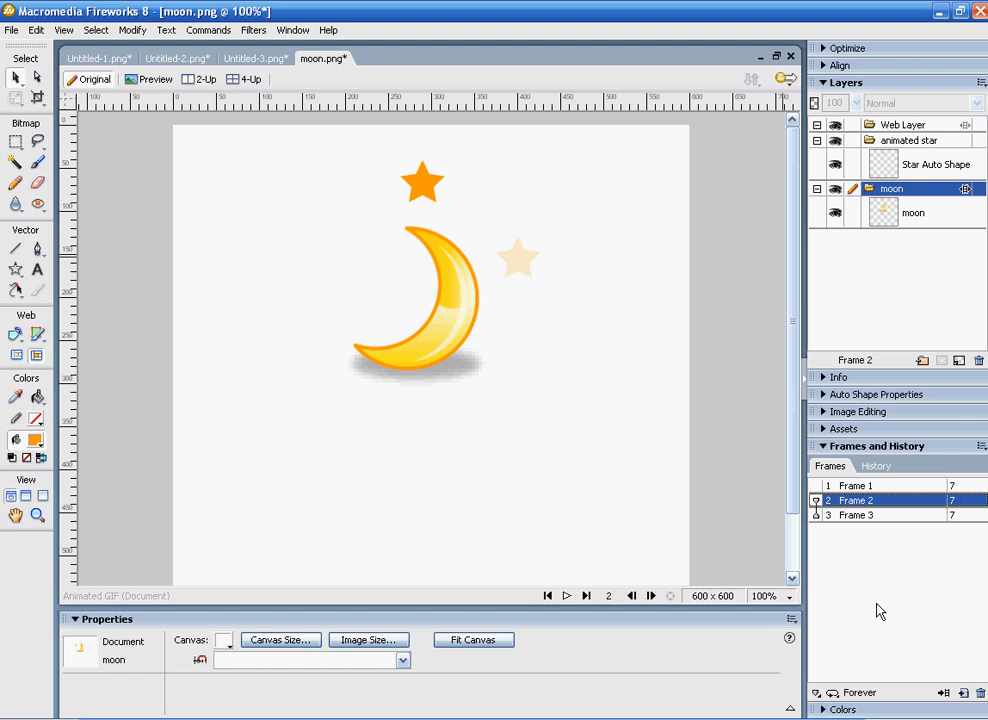
# Step: Set the frame delays of Frame 3 and Frame 1 to 10/100 second, and play the animation
pyautogui.doubleClick(980, 516)
pyautogui.write('10')
pyautogui.click(953, 486)
pyautogui.doubleClick(953, 486)
pyautogui.write('211')
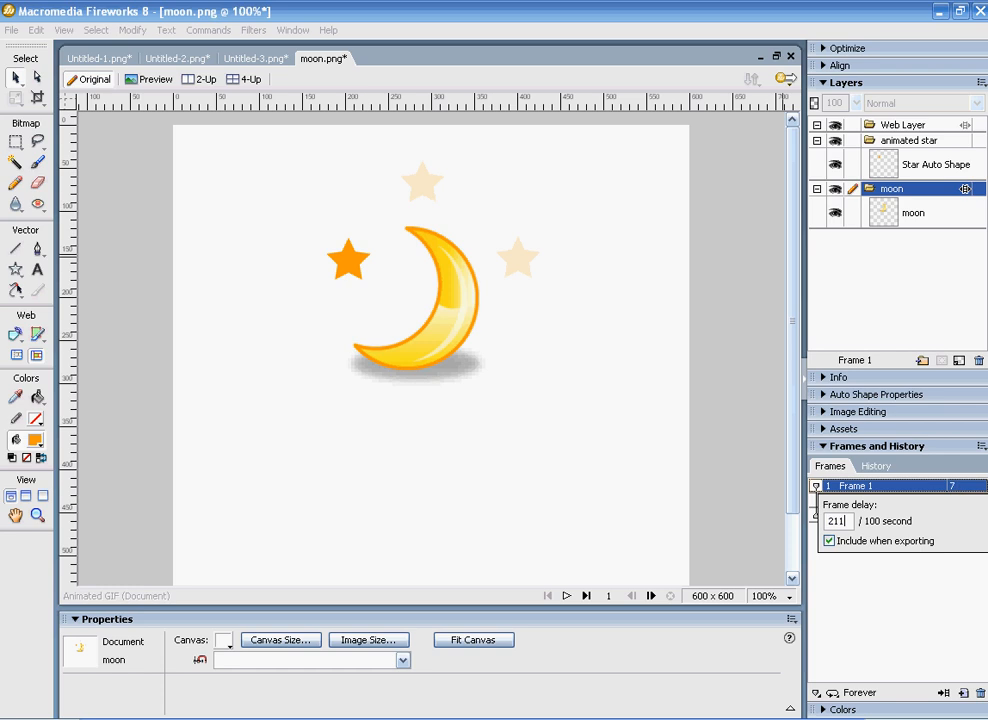
pyautogui.press('Return')
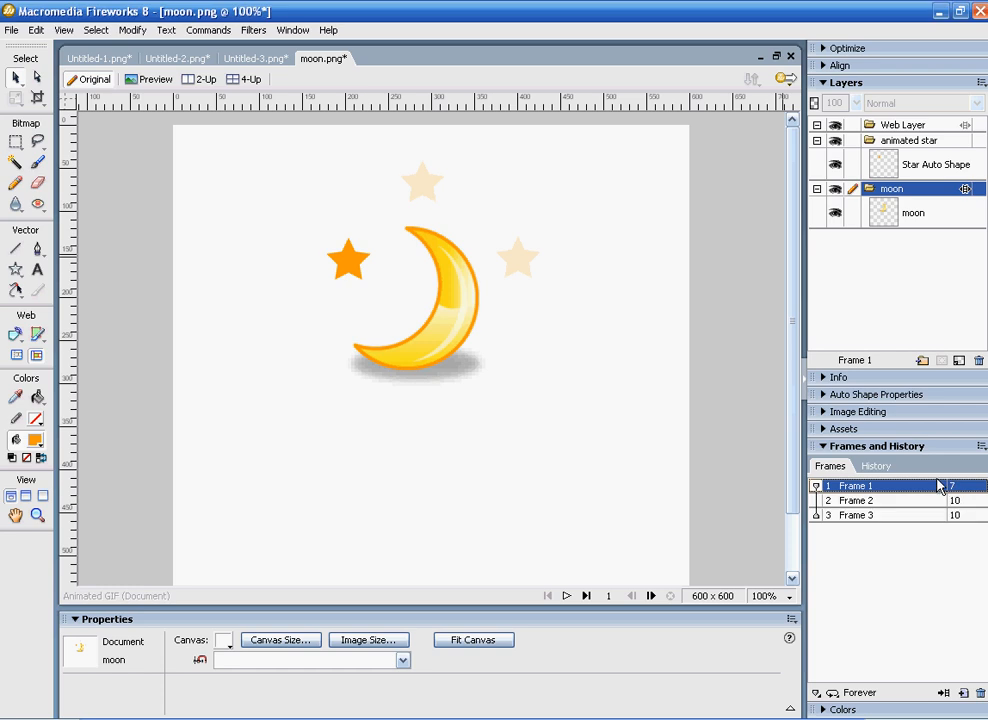
pyautogui.click(567, 596)
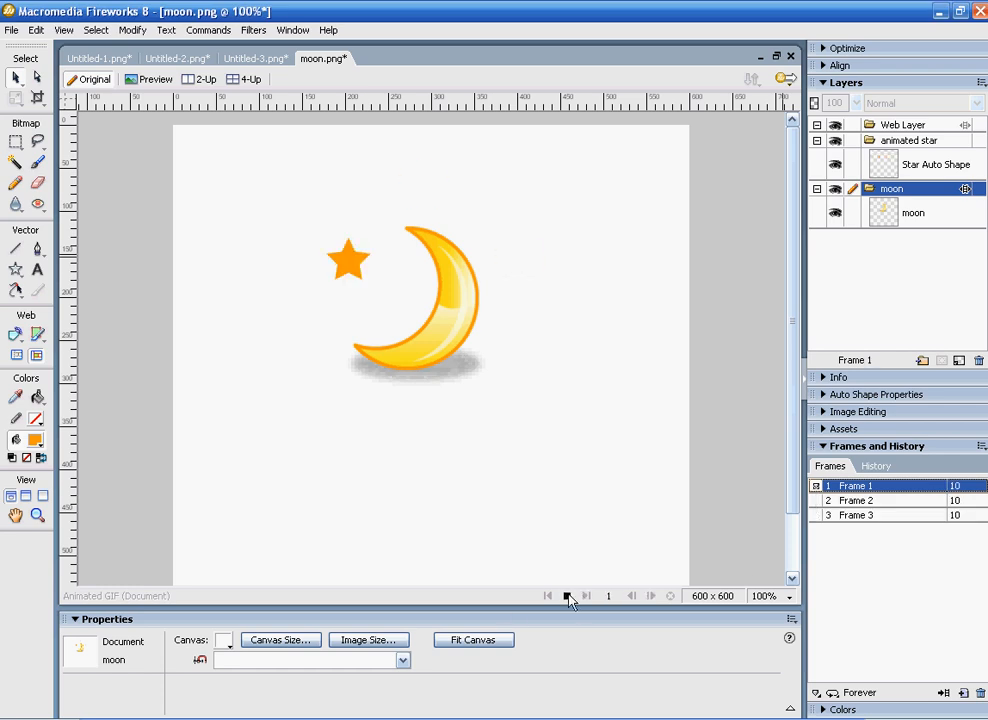
pyautogui.click(905, 583)
# Step: Select all three frames together and set their frame delay to 50/100 second
pyautogui.keyDown('ctrl'); pyautogui.click(856, 513); pyautogui.keyUp('ctrl')
pyautogui.keyDown('ctrl'); pyautogui.click(856, 485); pyautogui.keyUp('ctrl')
pyautogui.doubleClick(962, 503)
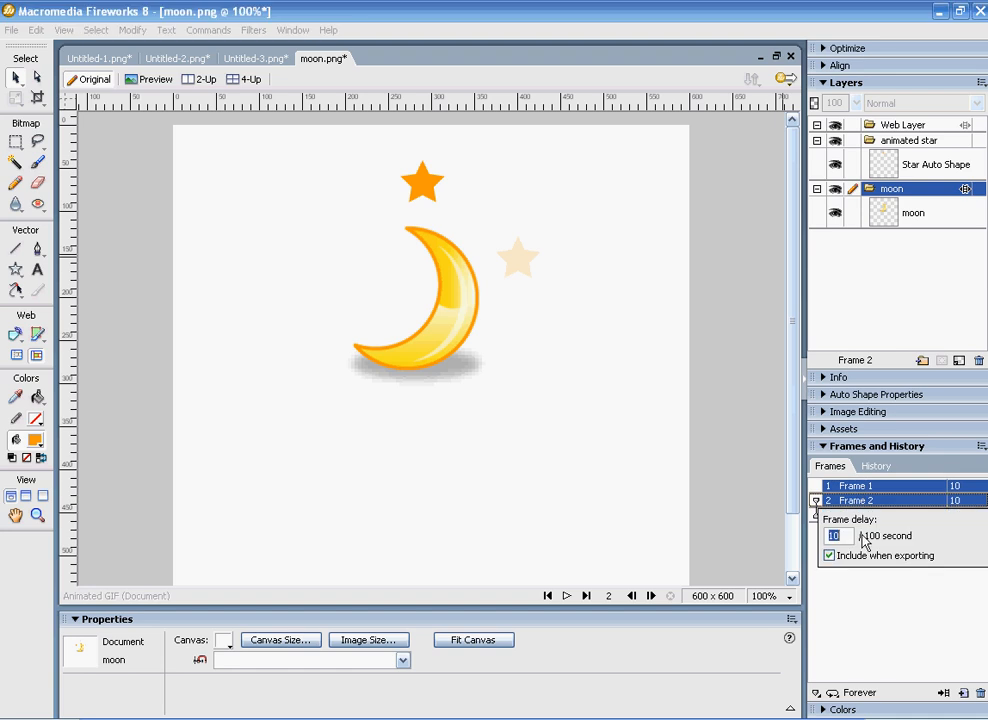
pyautogui.write('50')
pyautogui.click(842, 625)
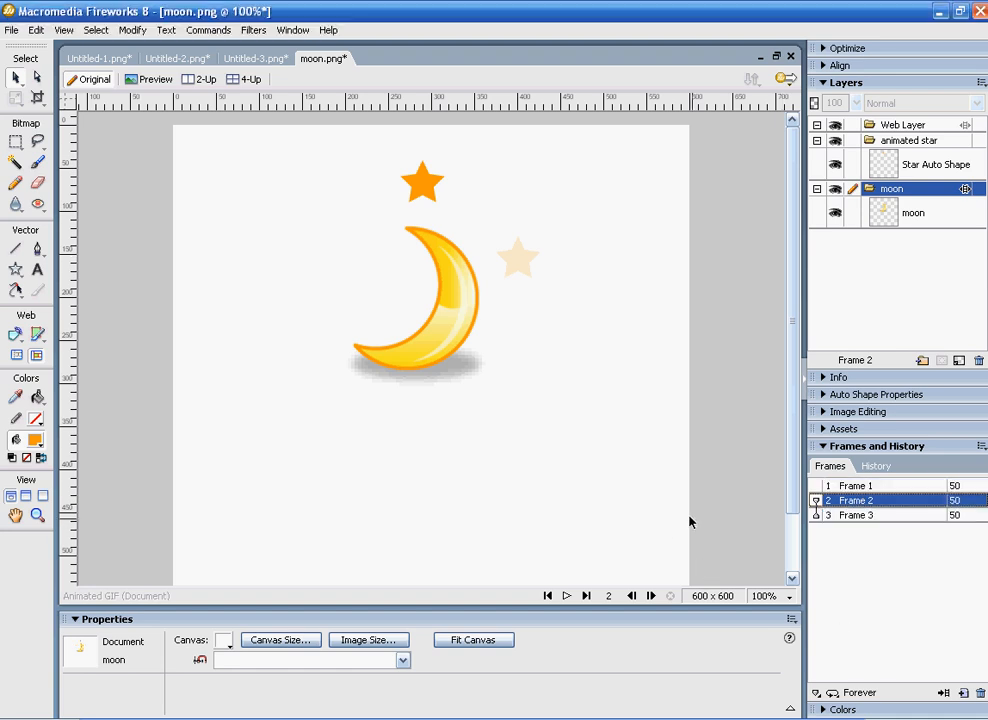
# Step: Play and stop the animation, and open the looping options
pyautogui.click(566, 596)
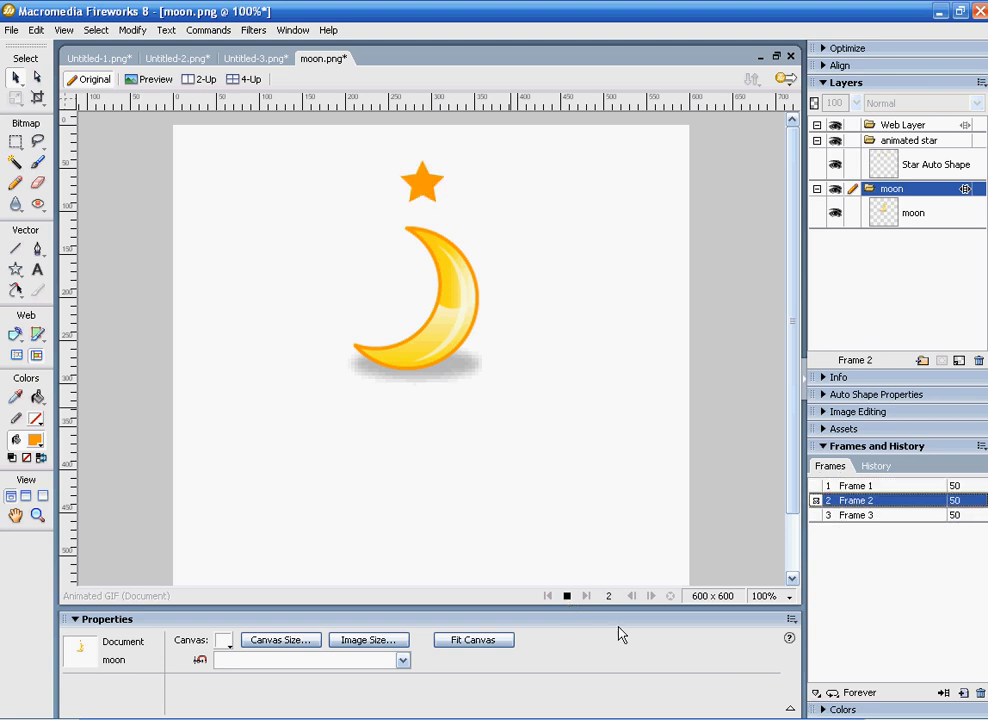
pyautogui.click(567, 597)
pyautogui.click(833, 695)
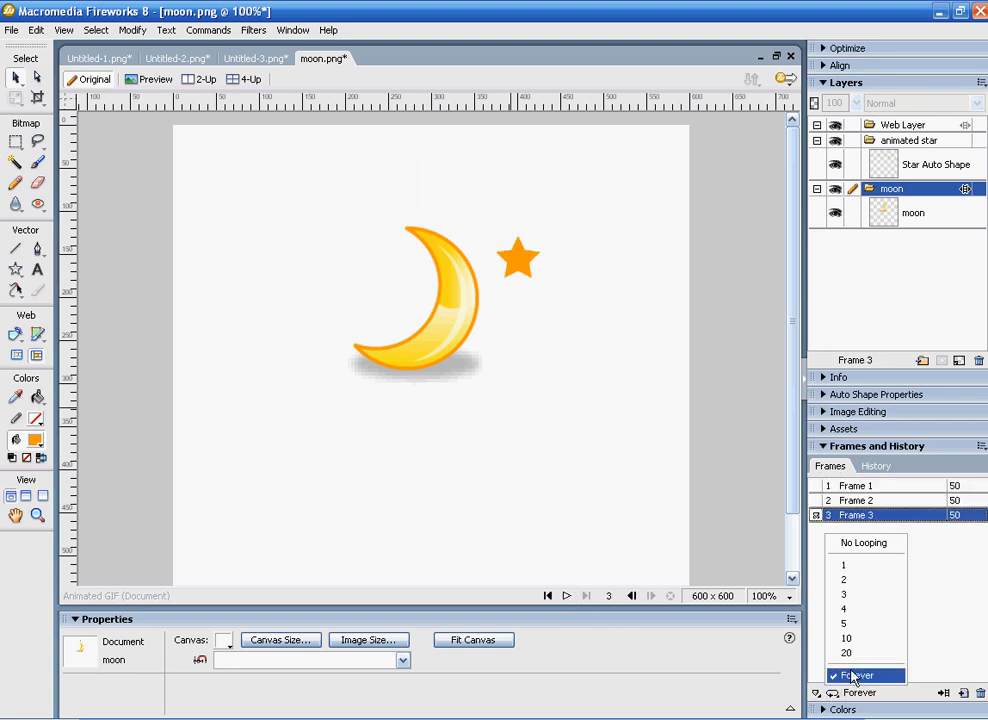